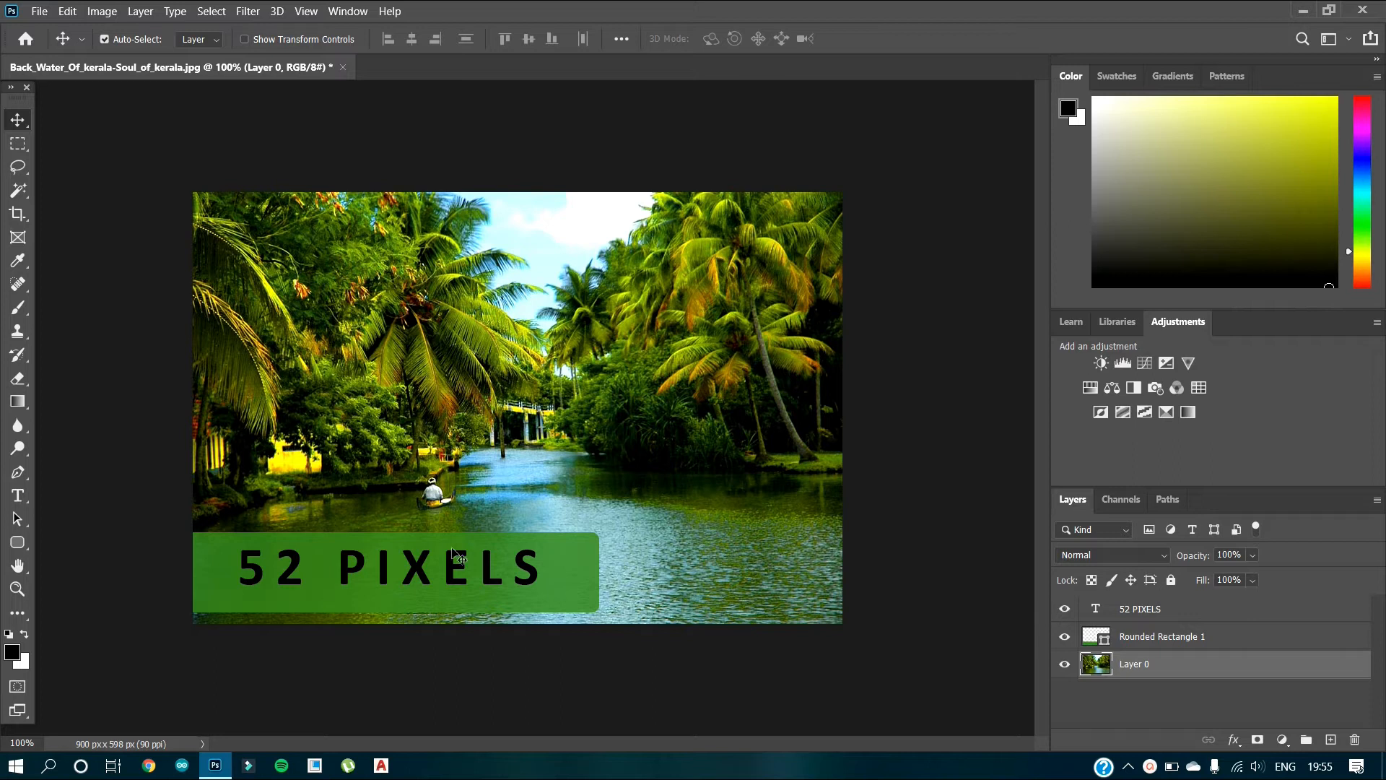
# Add a Stroke layer effect to the 52 PIXELS text layer, keeping the text uncovered by the settings dialog.
pyautogui.click(1136, 613)
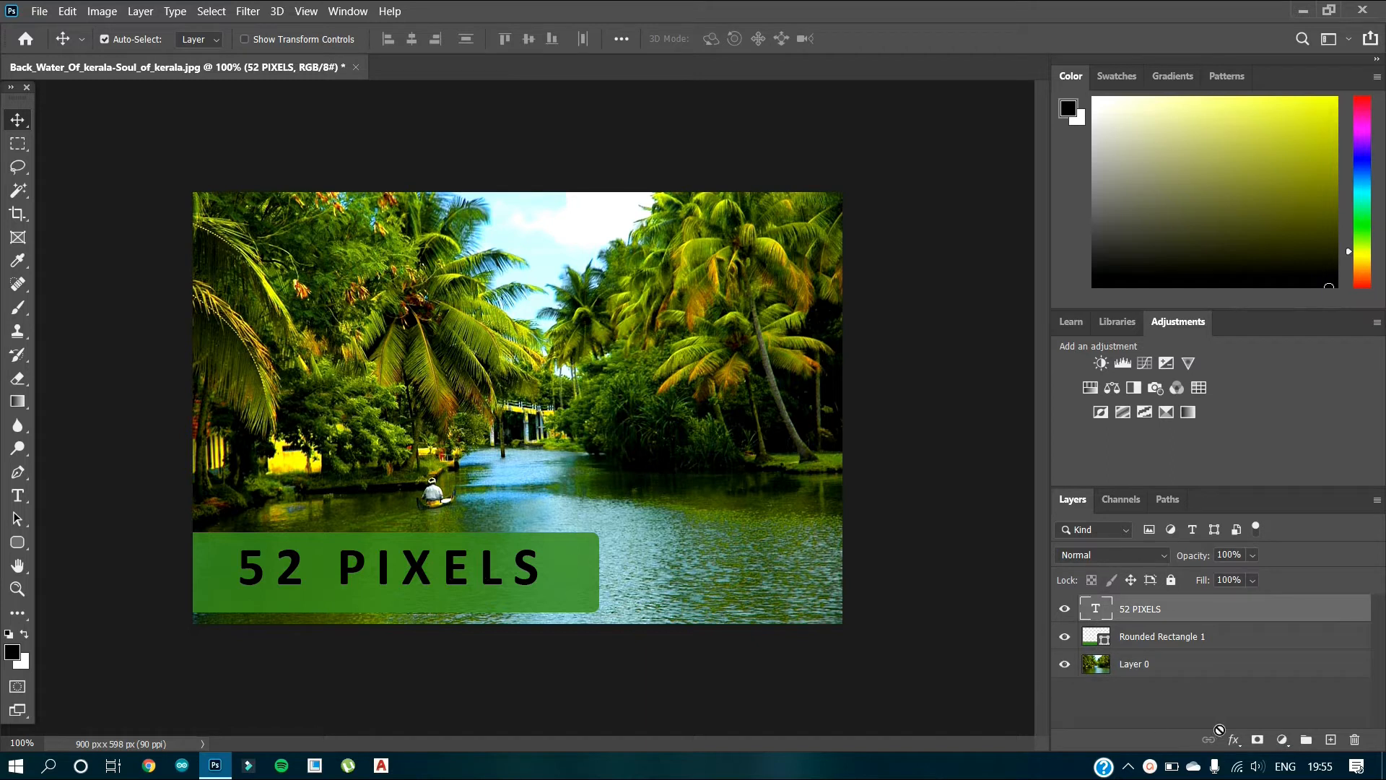
pyautogui.click(1233, 741)
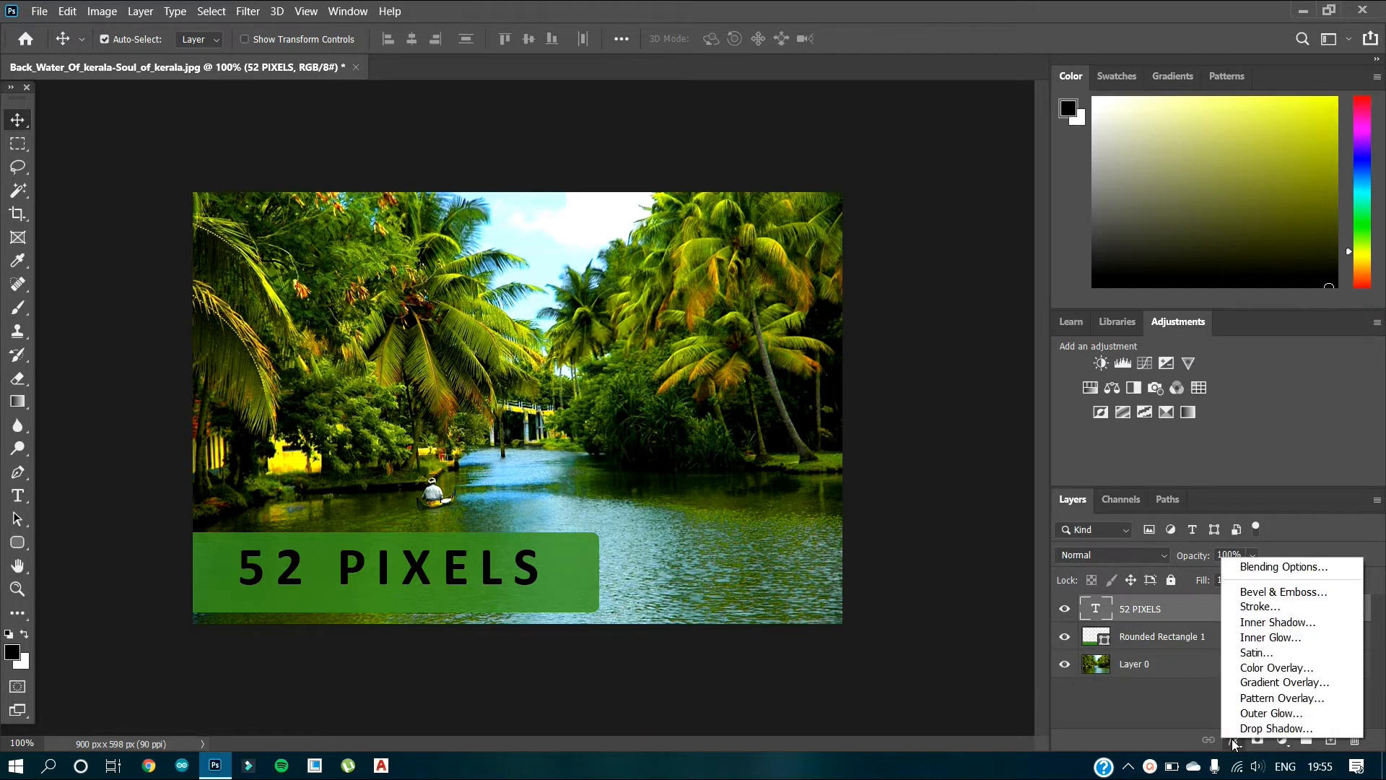
pyautogui.click(1265, 610)
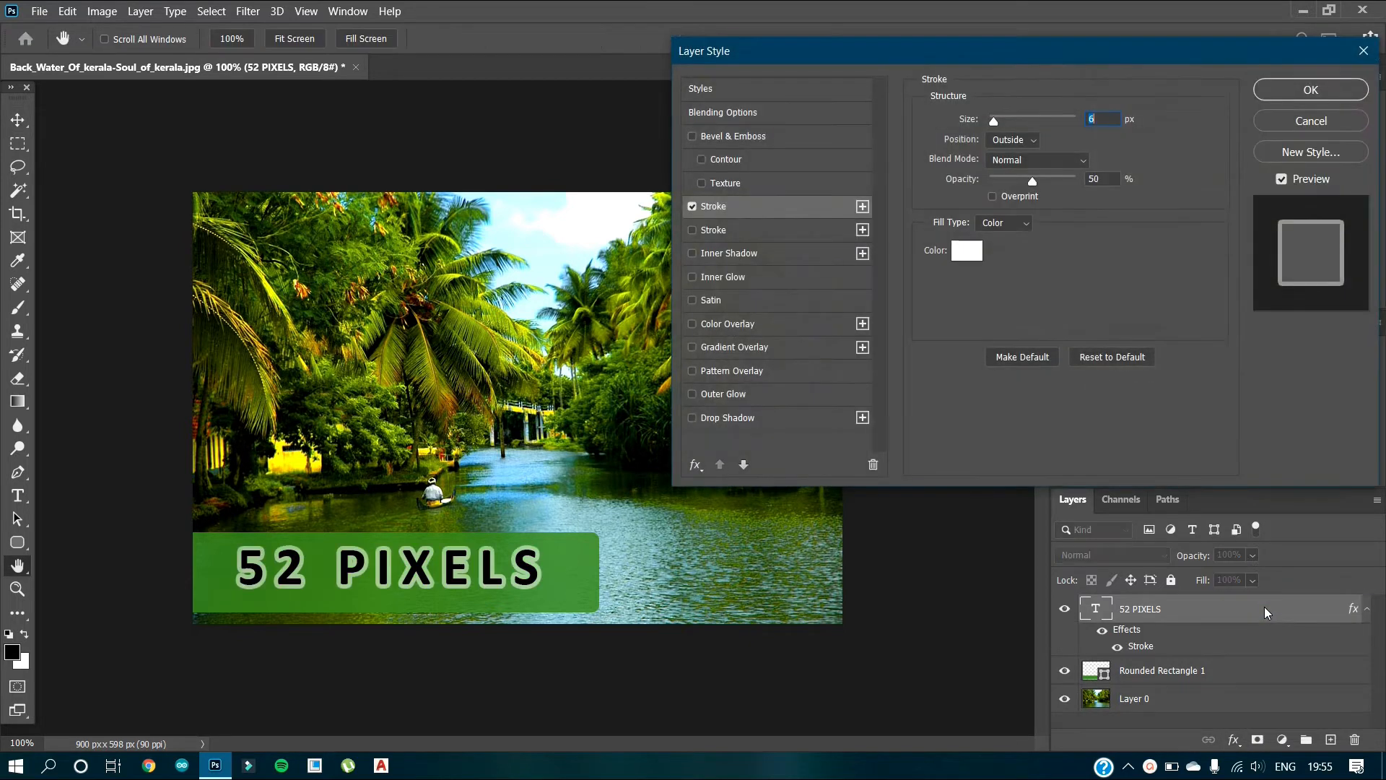
pyautogui.moveTo(1268, 53); pyautogui.dragTo(1134, 32)
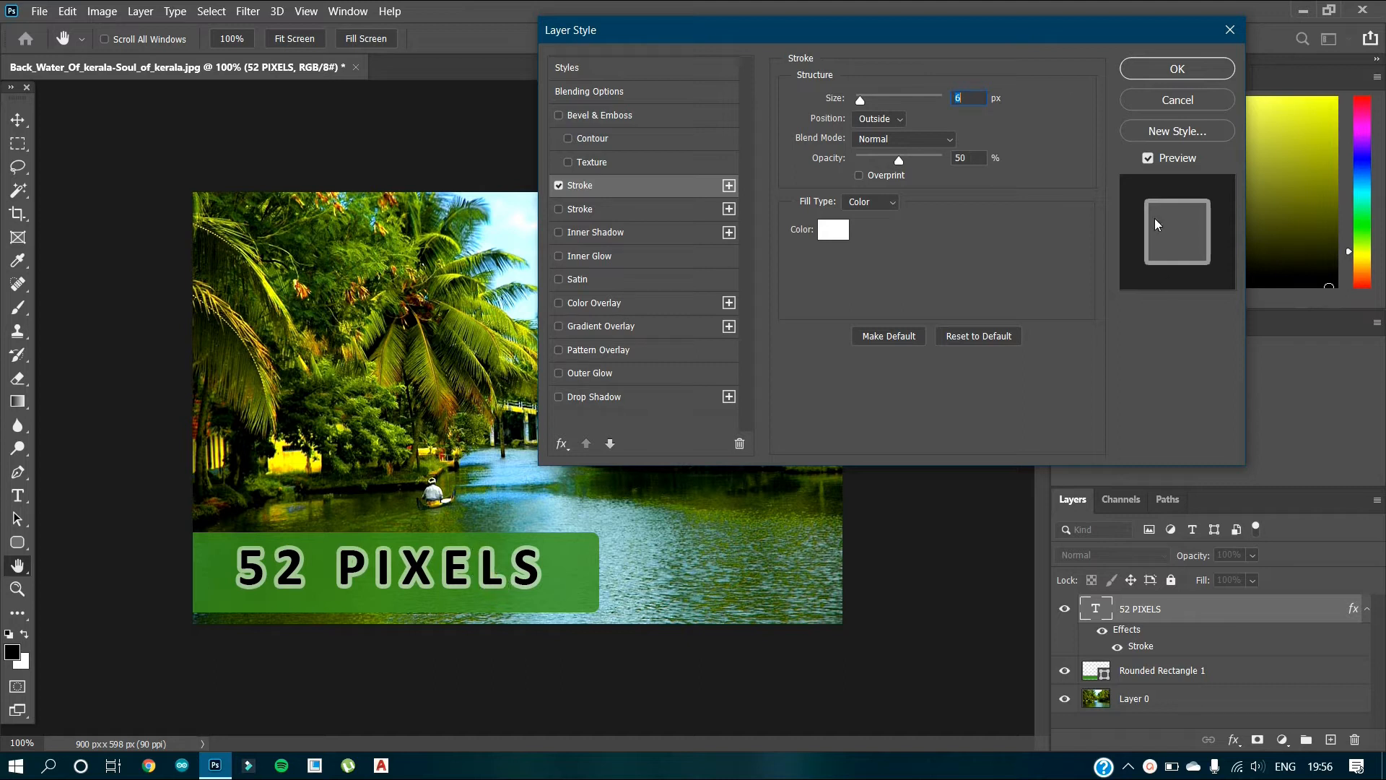
# Try the Inside and Center positions for the text stroke, then set the position back to Outside.
pyautogui.click(889, 120)
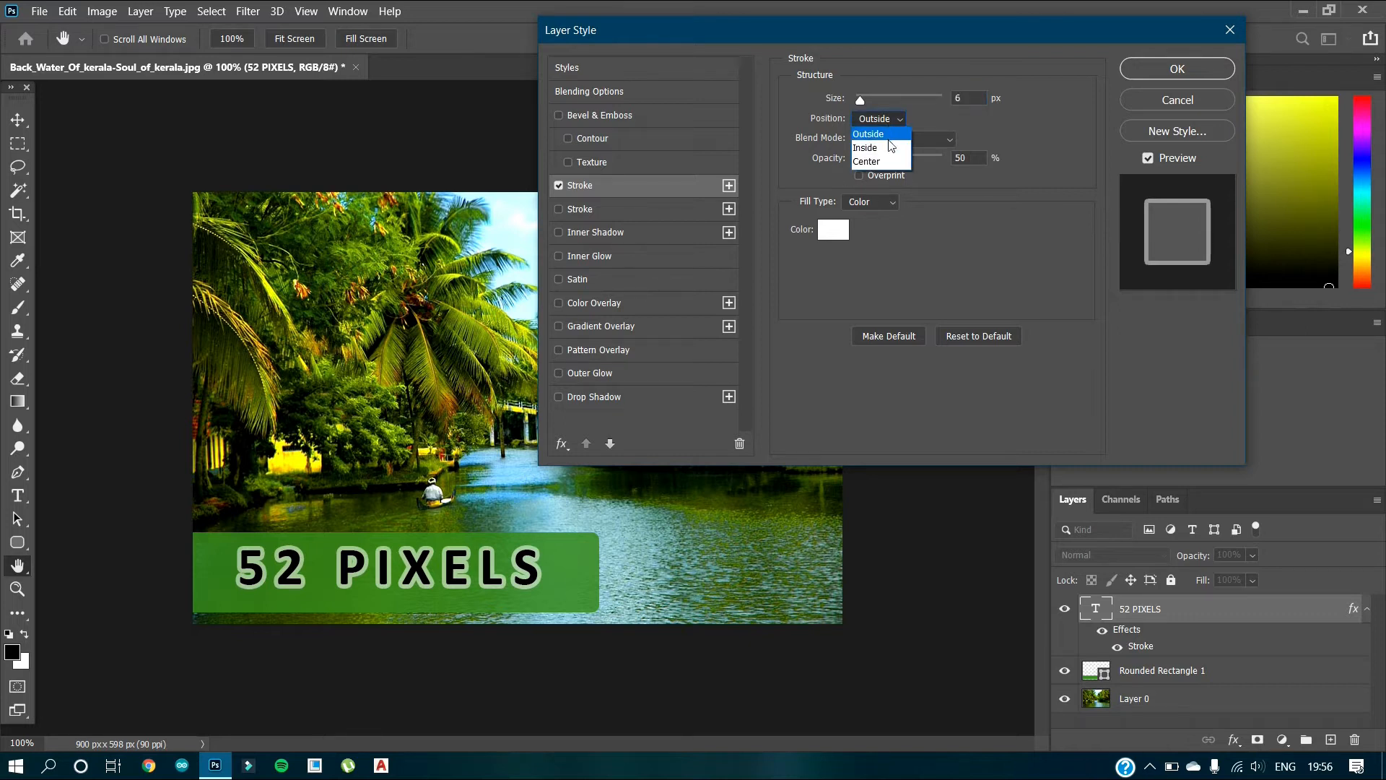
pyautogui.click(887, 148)
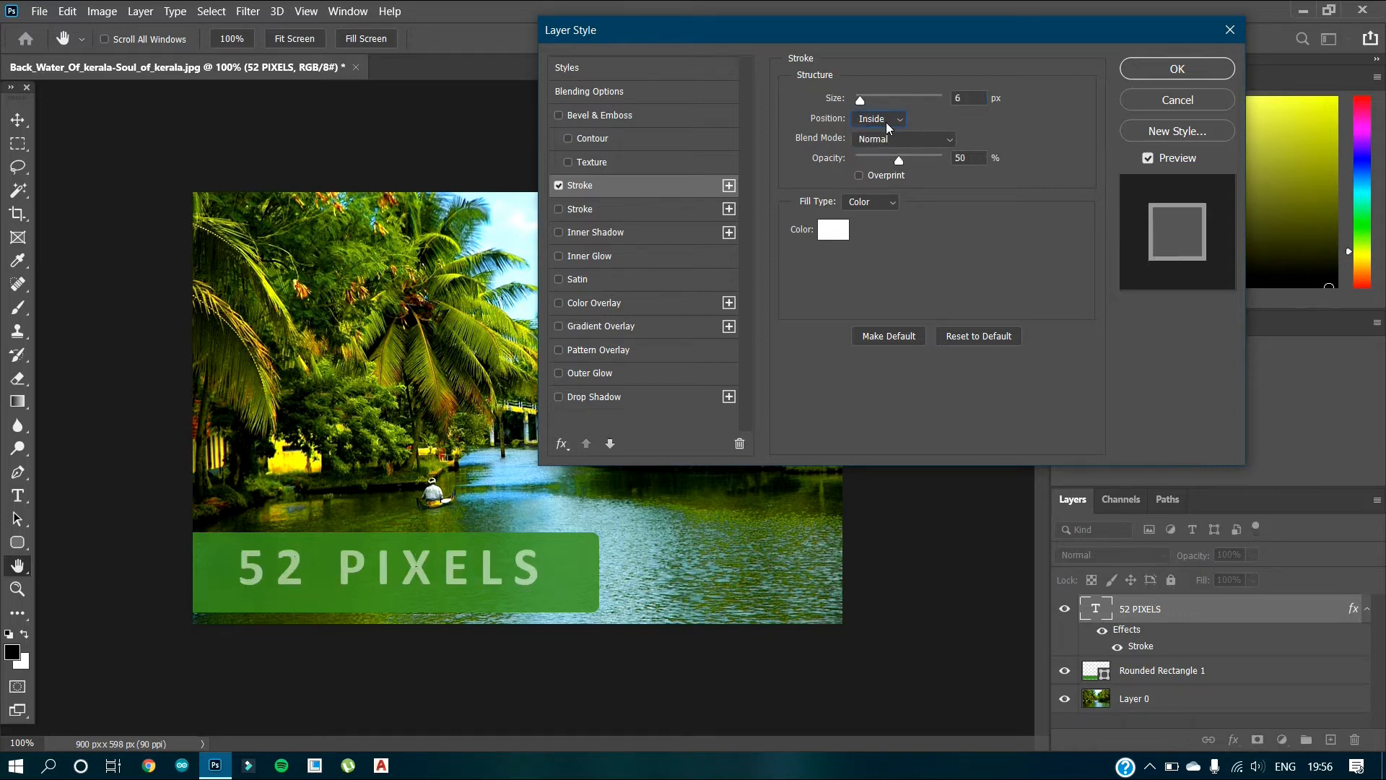
pyautogui.click(887, 121)
pyautogui.click(890, 164)
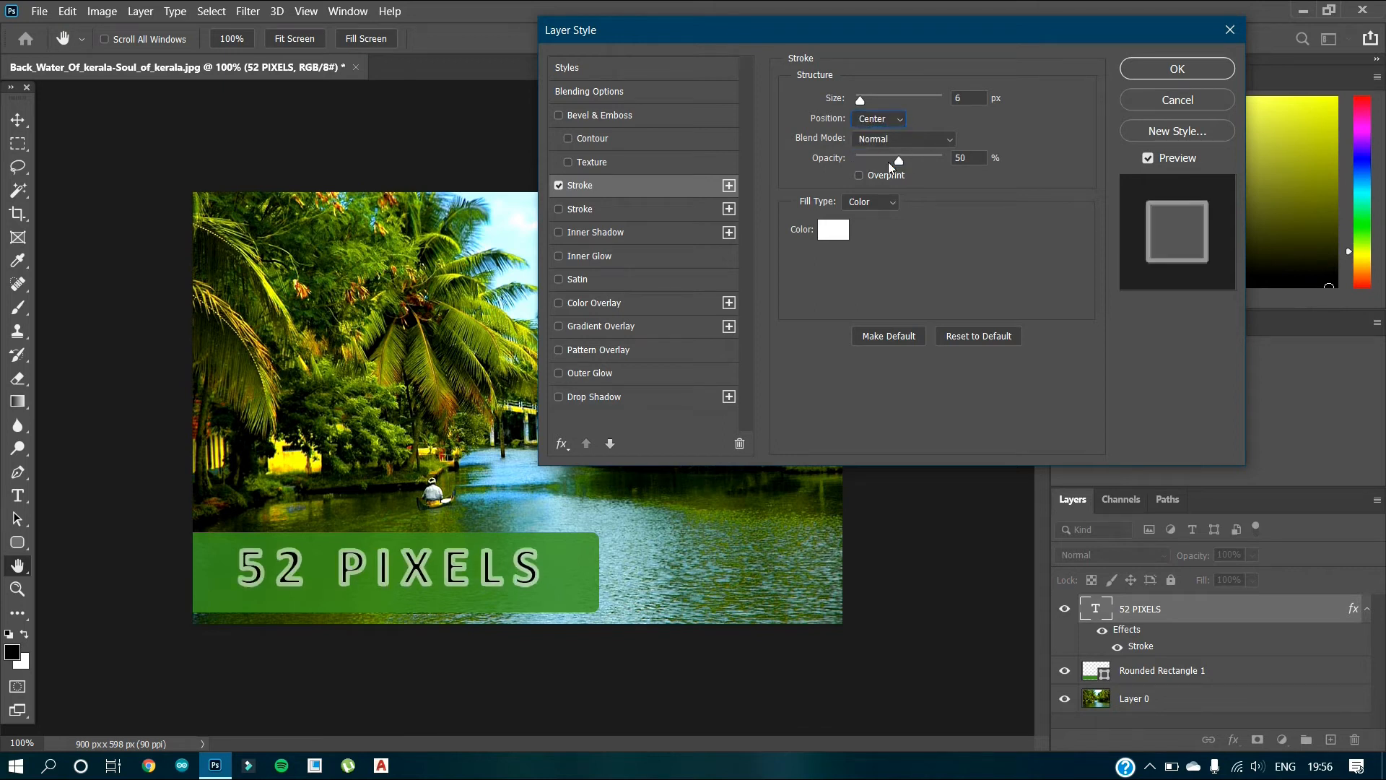
pyautogui.click(894, 121)
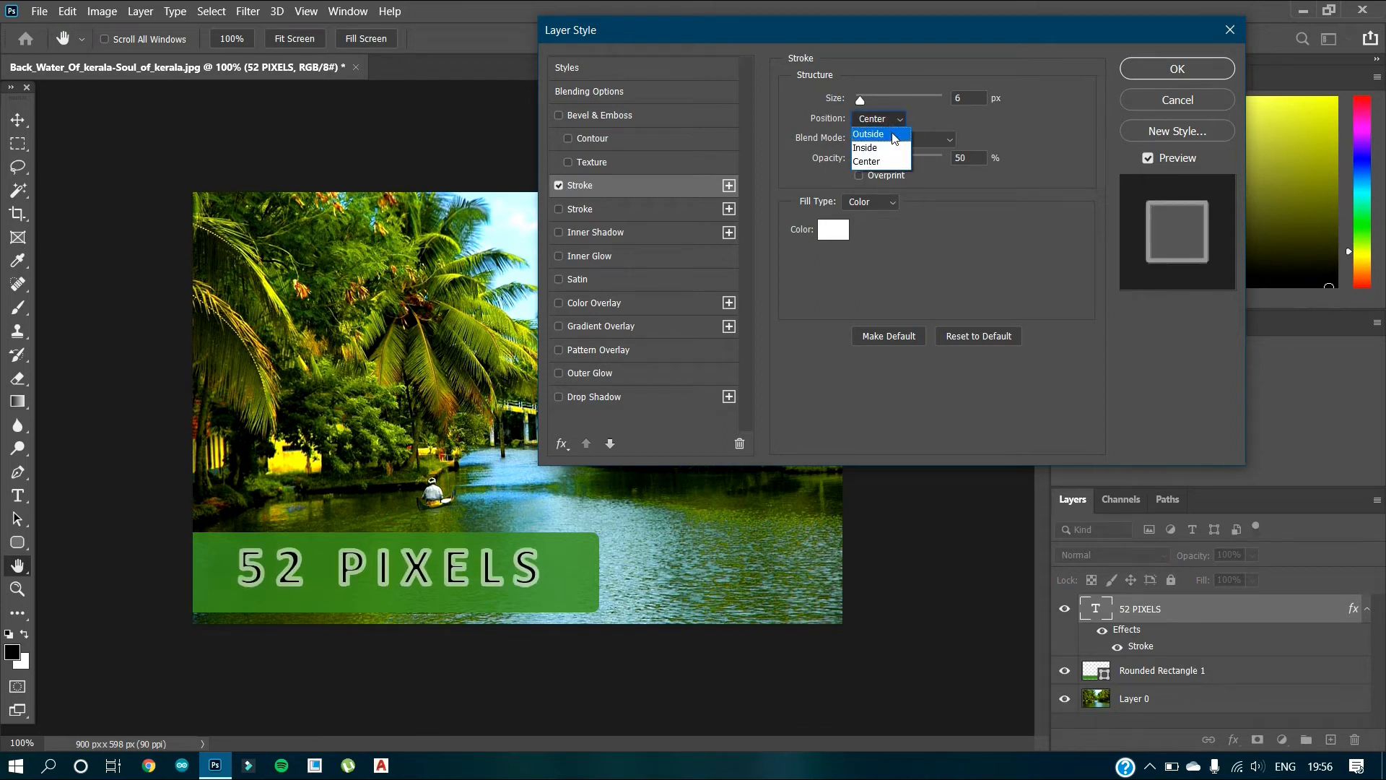
pyautogui.click(882, 133)
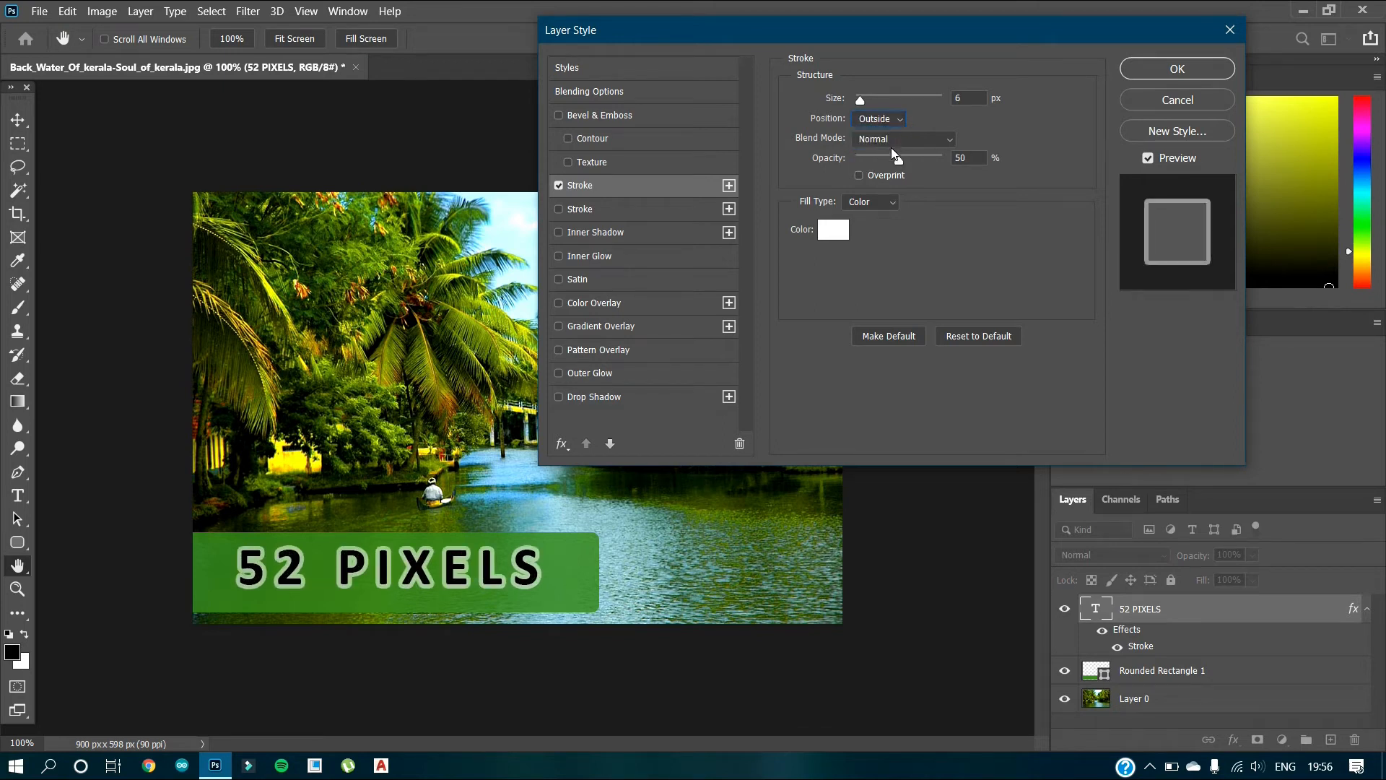
# Try the Multiply and Lighten blend modes on the text stroke, and set the blend mode back to Normal.
pyautogui.click(931, 144)
pyautogui.click(910, 208)
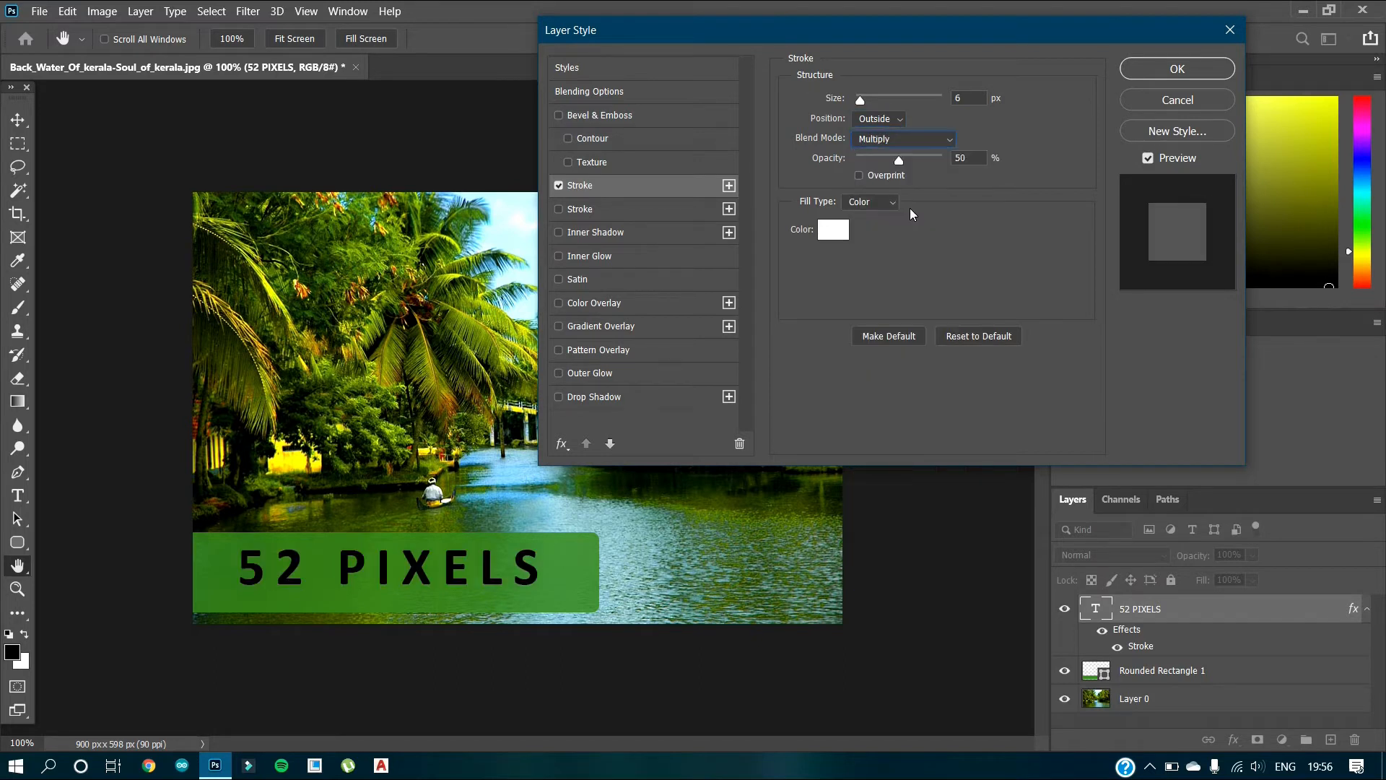
pyautogui.click(901, 137)
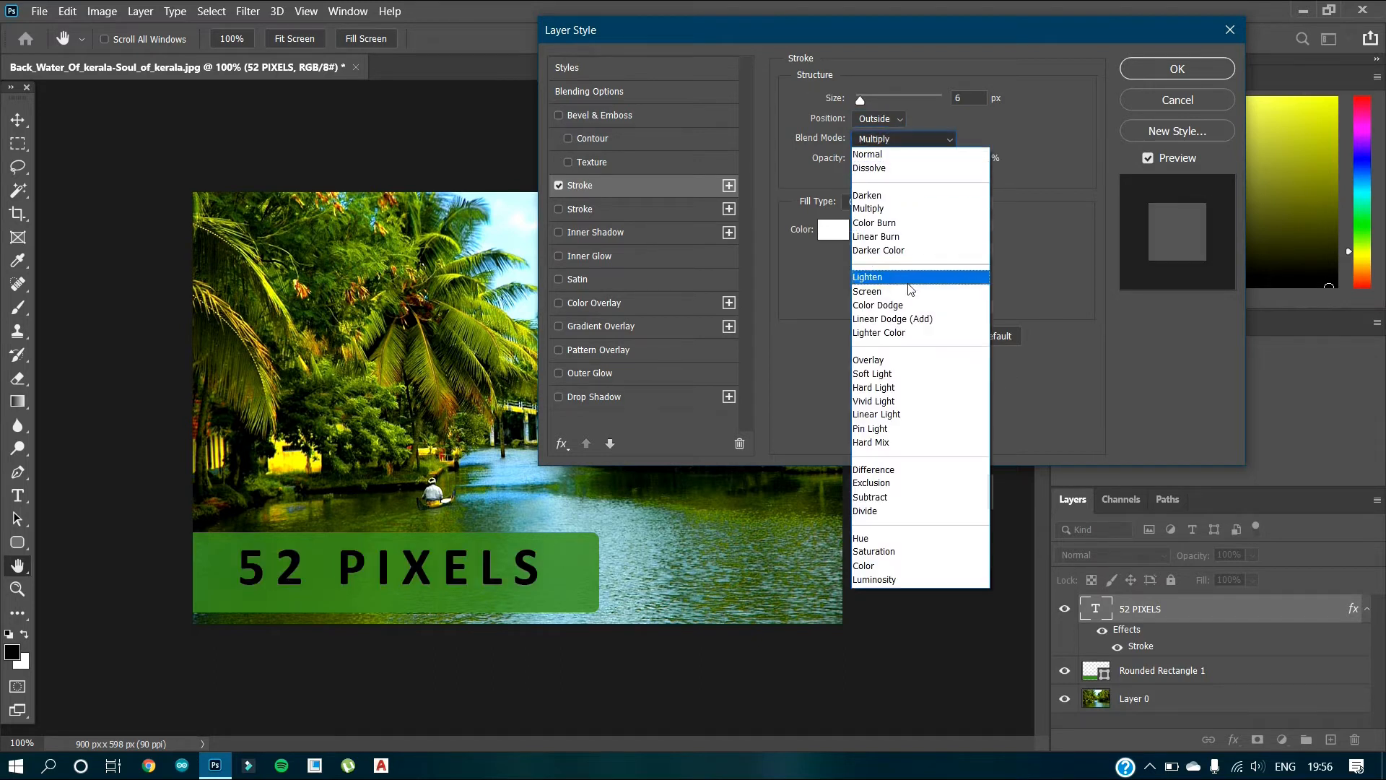
pyautogui.click(908, 282)
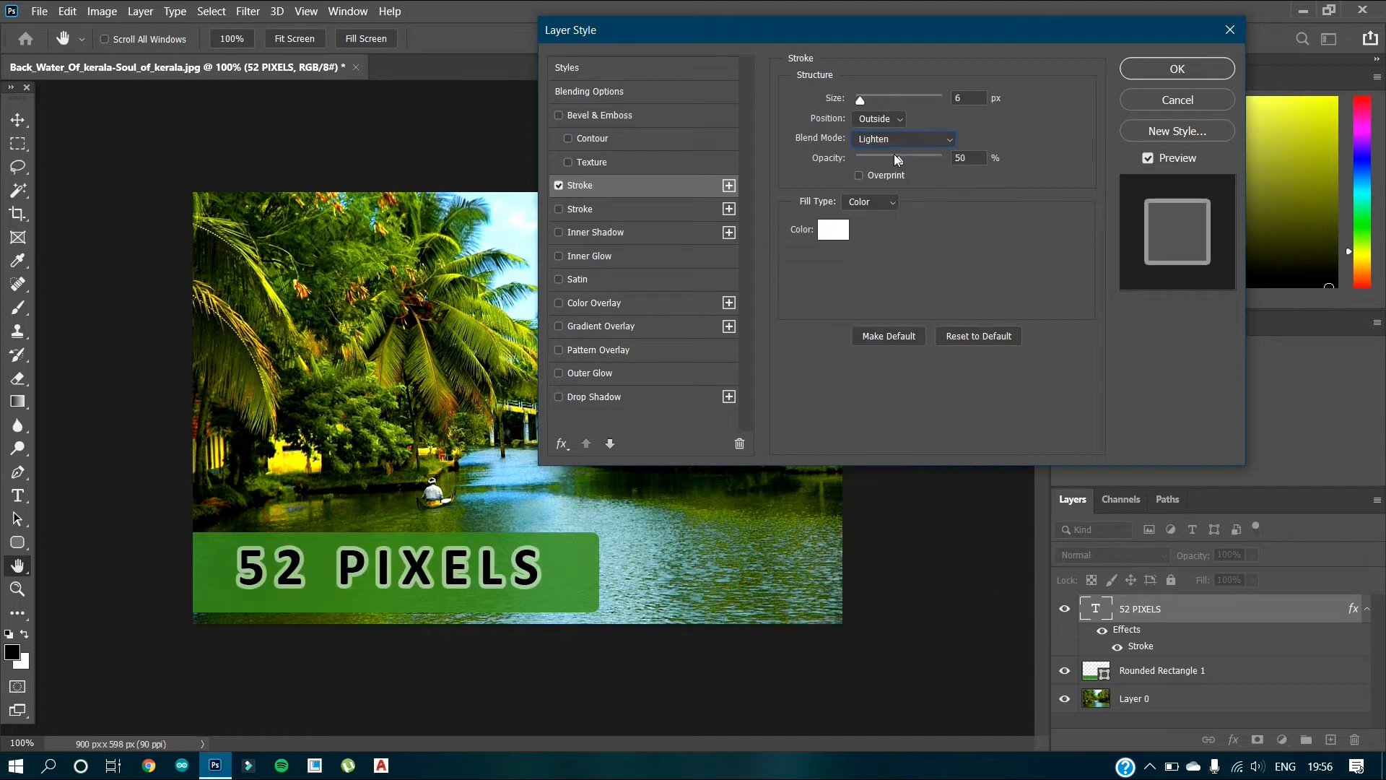
pyautogui.click(914, 145)
pyautogui.click(916, 157)
# Try the text stroke at 100% opacity, return it to 50%, and set the stroke size to 5 px.
pyautogui.moveTo(899, 162); pyautogui.dragTo(968, 183)
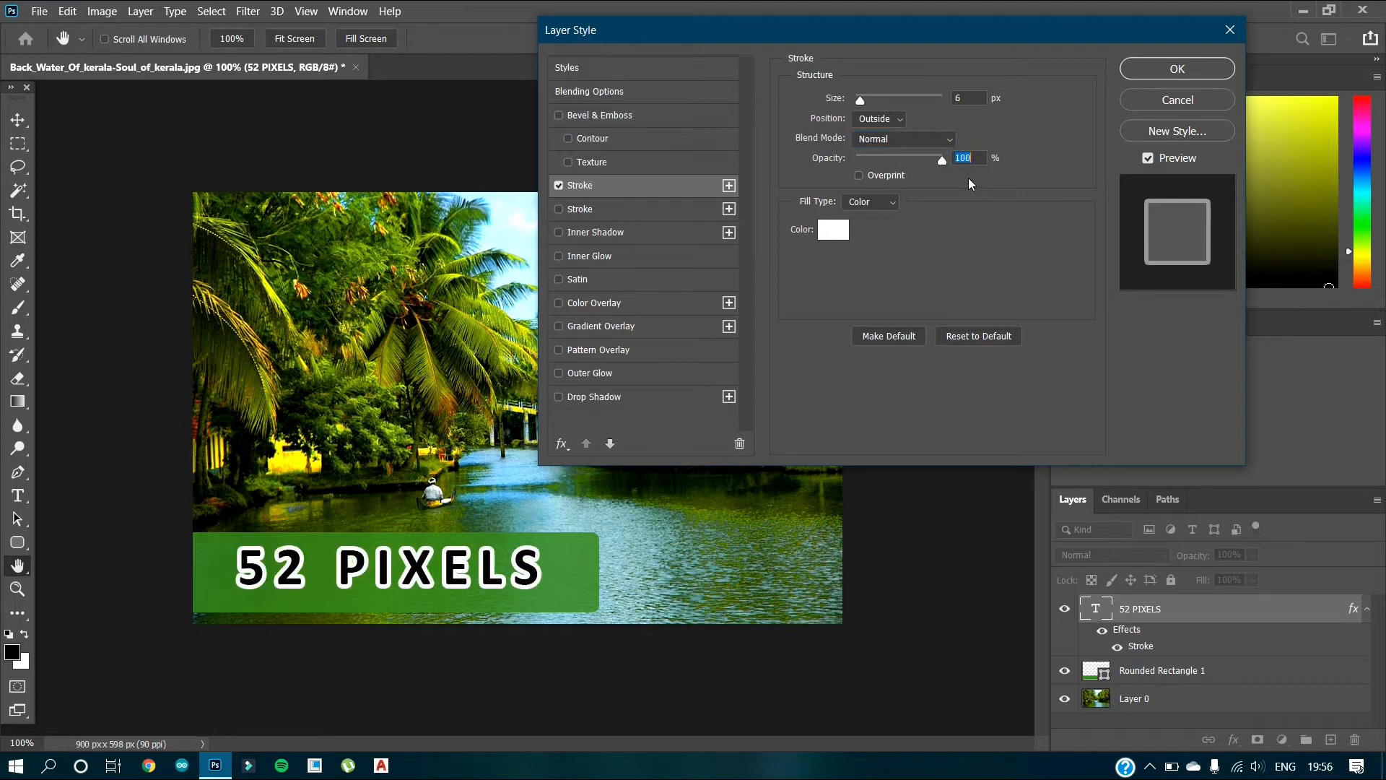
pyautogui.moveTo(943, 159); pyautogui.dragTo(899, 161)
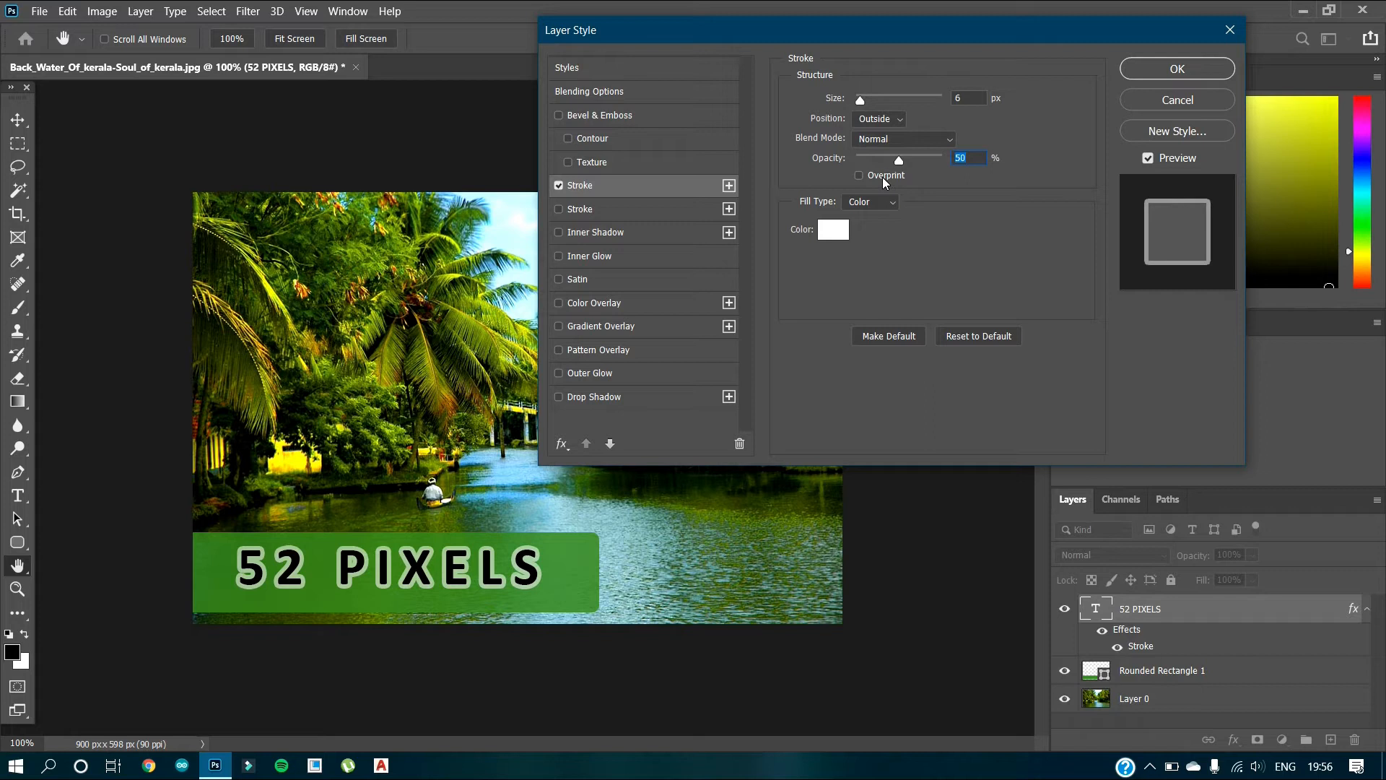
pyautogui.moveTo(861, 106)
pyautogui.mouseDown()
pyautogui.moveTo(890, 105)
pyautogui.moveTo(863, 109)
pyautogui.mouseUp()
pyautogui.moveTo(862, 108); pyautogui.dragTo(860, 108)
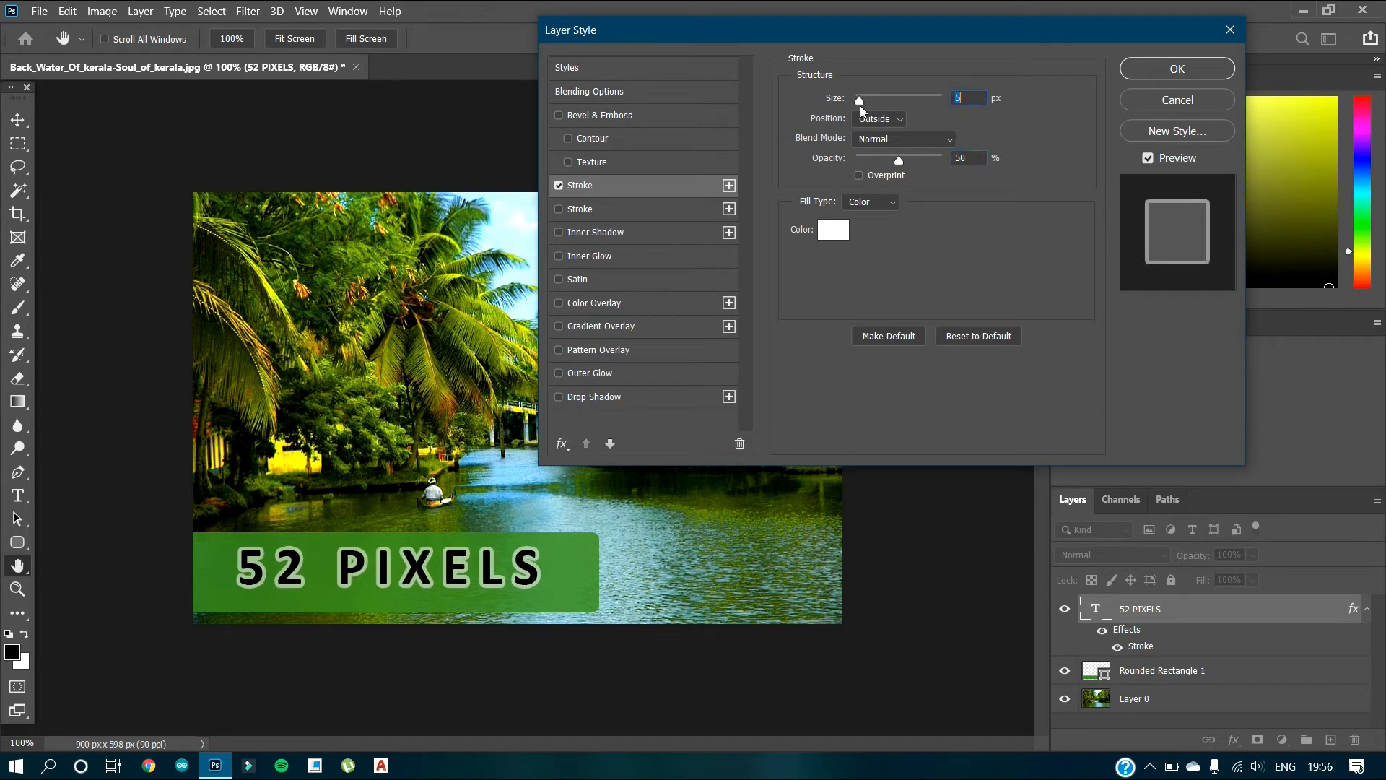
# Try the Gradient and Pattern fill types for the text stroke, and set the fill type back to Color.
pyautogui.click(883, 203)
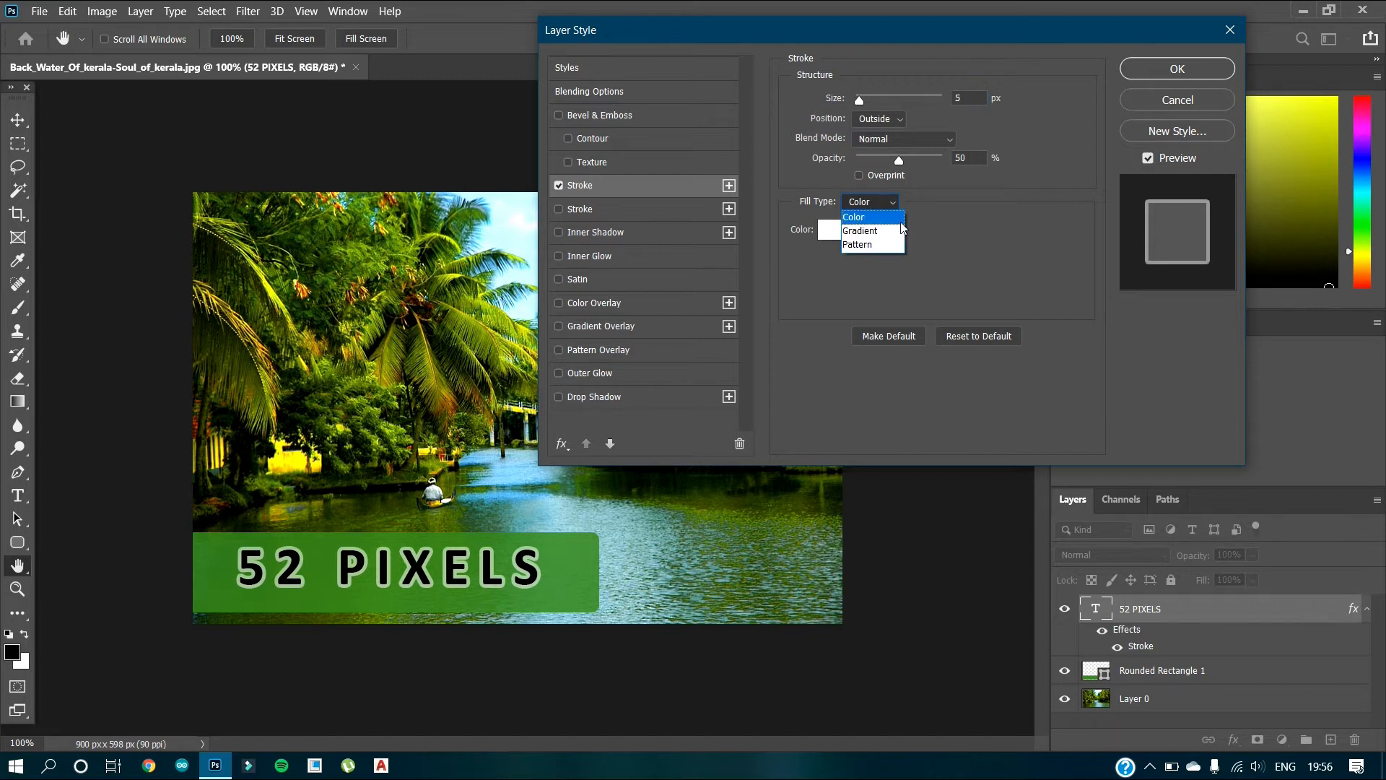
pyautogui.click(868, 230)
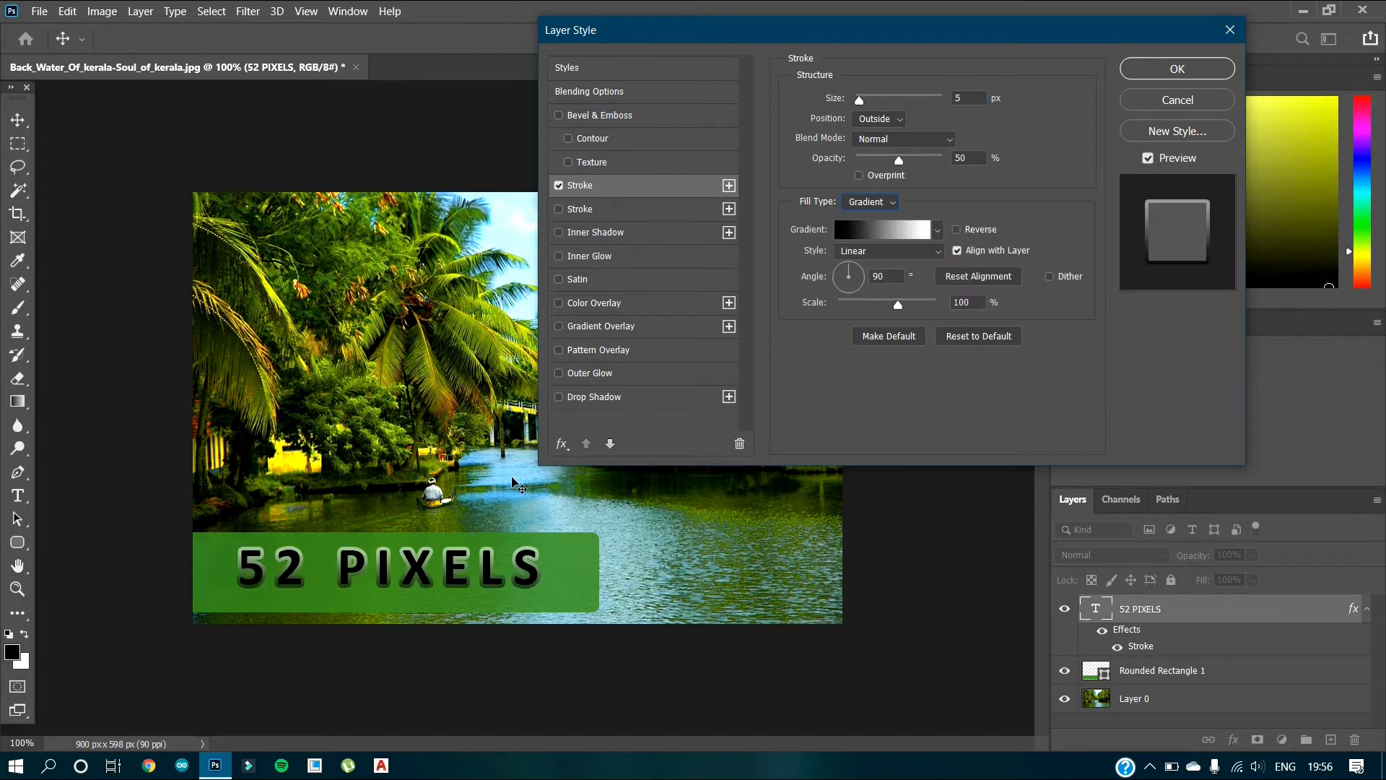
pyautogui.click(895, 203)
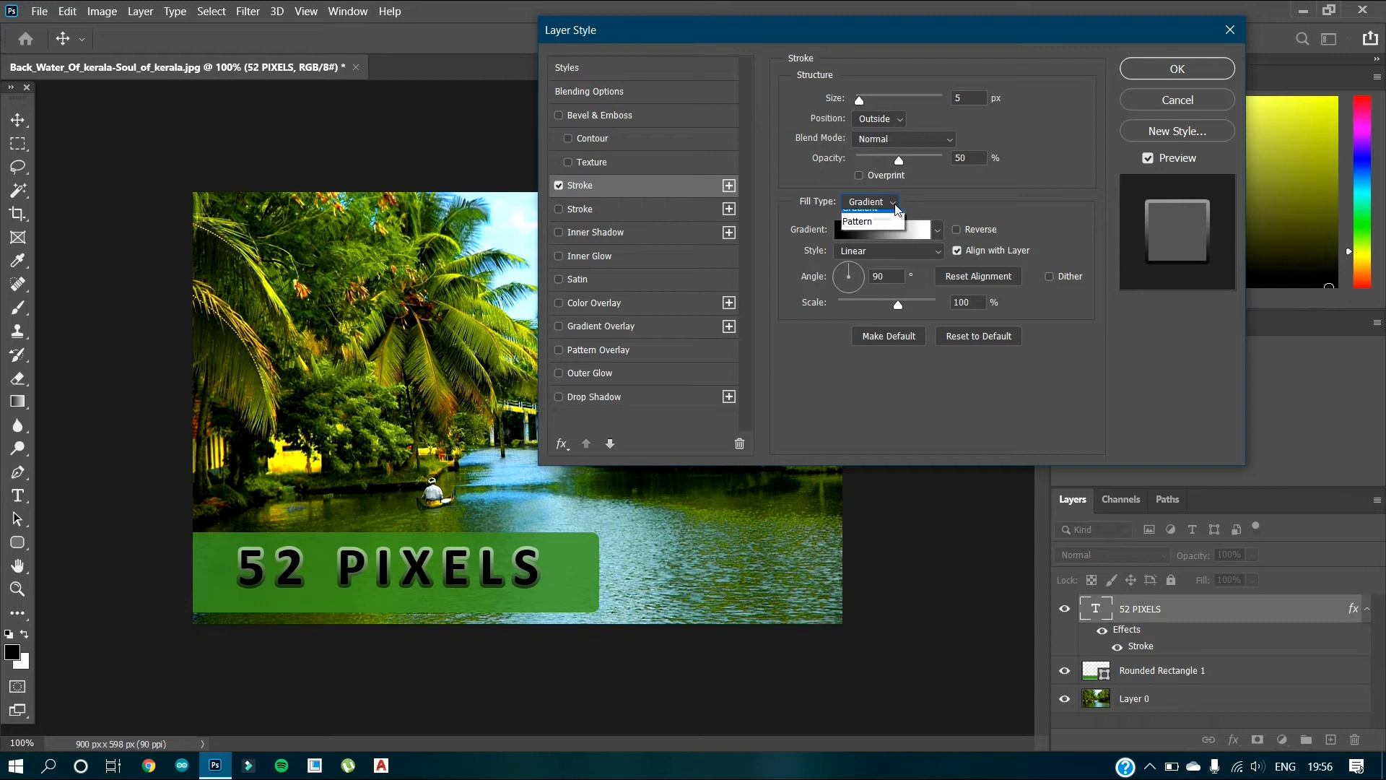
pyautogui.click(885, 246)
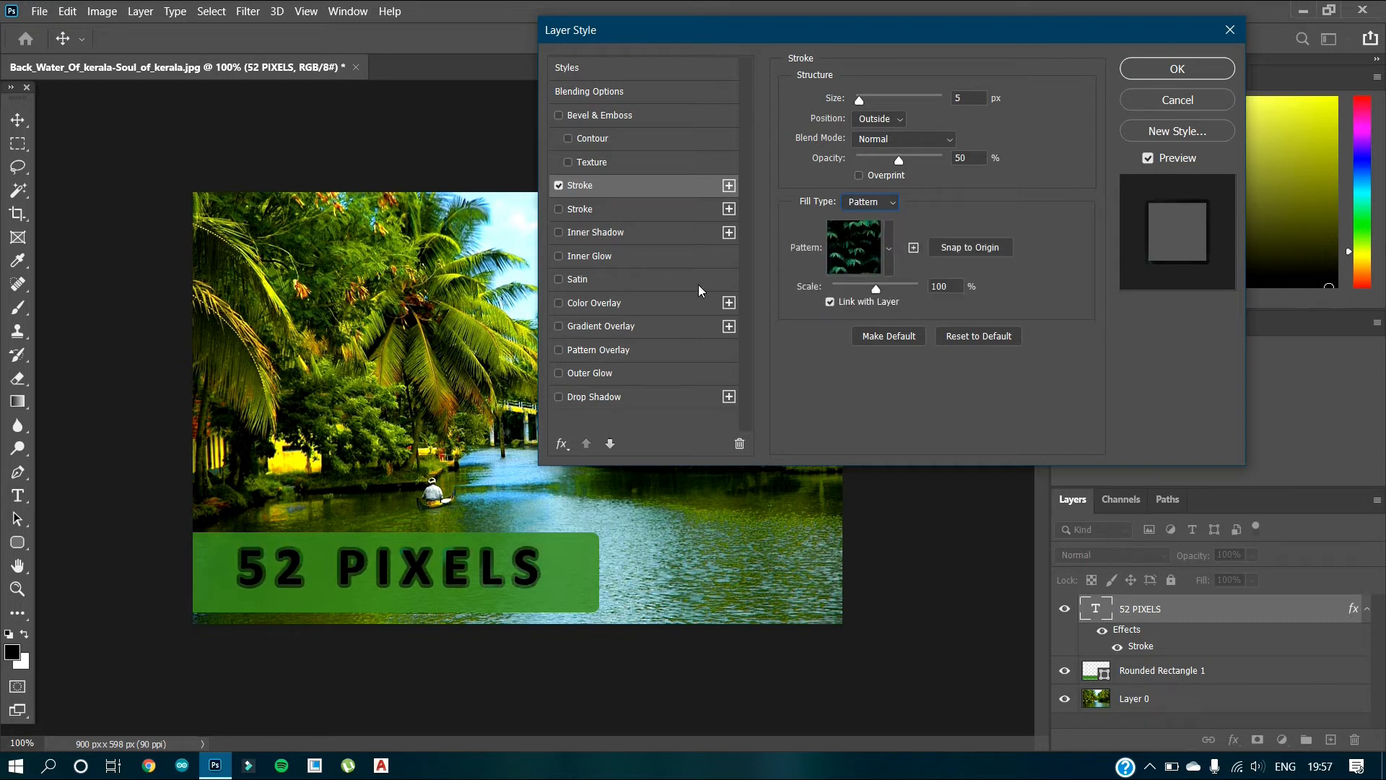
pyautogui.click(892, 202)
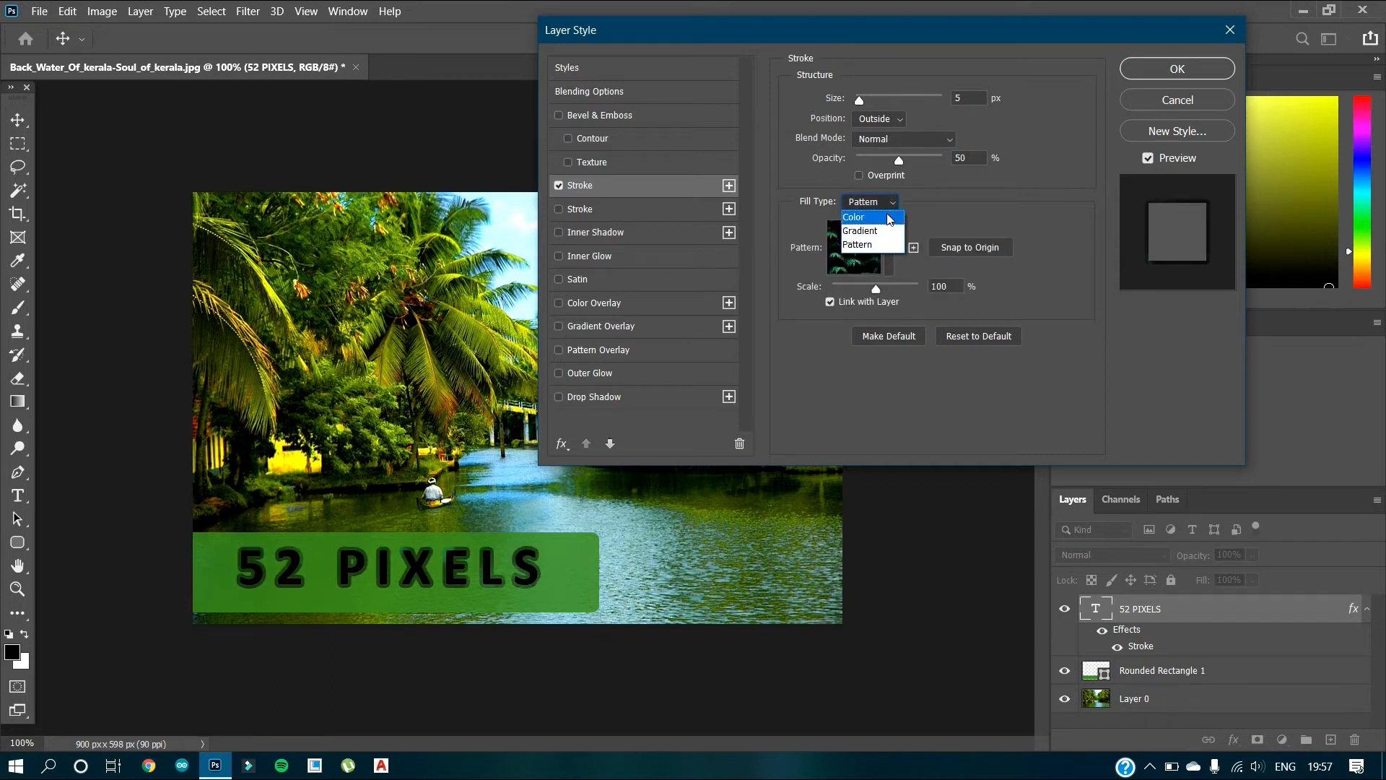
pyautogui.click(889, 218)
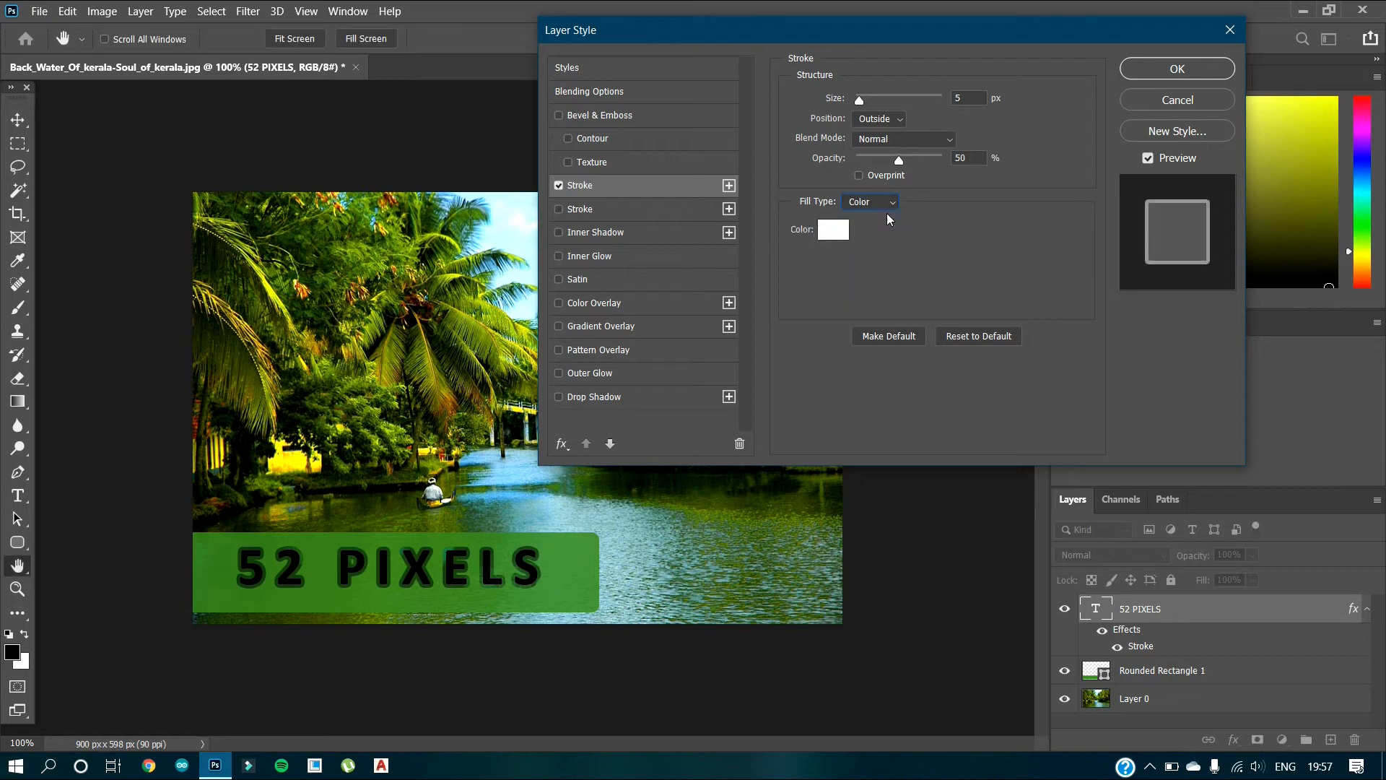
# Try stroke colors sampled from the photo, choose the boatman's near-white color e1f1ee, and apply the layer style.
pyautogui.click(832, 230)
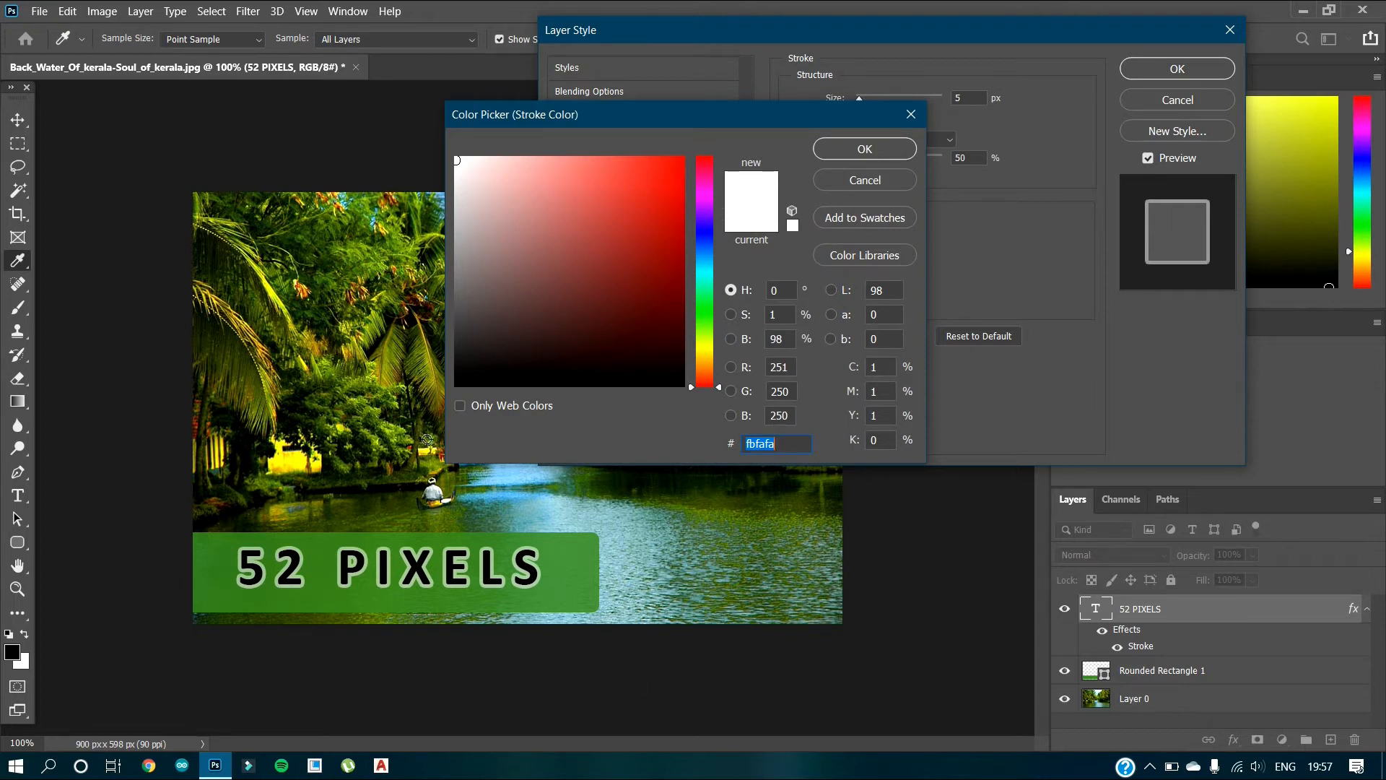
pyautogui.click(347, 485)
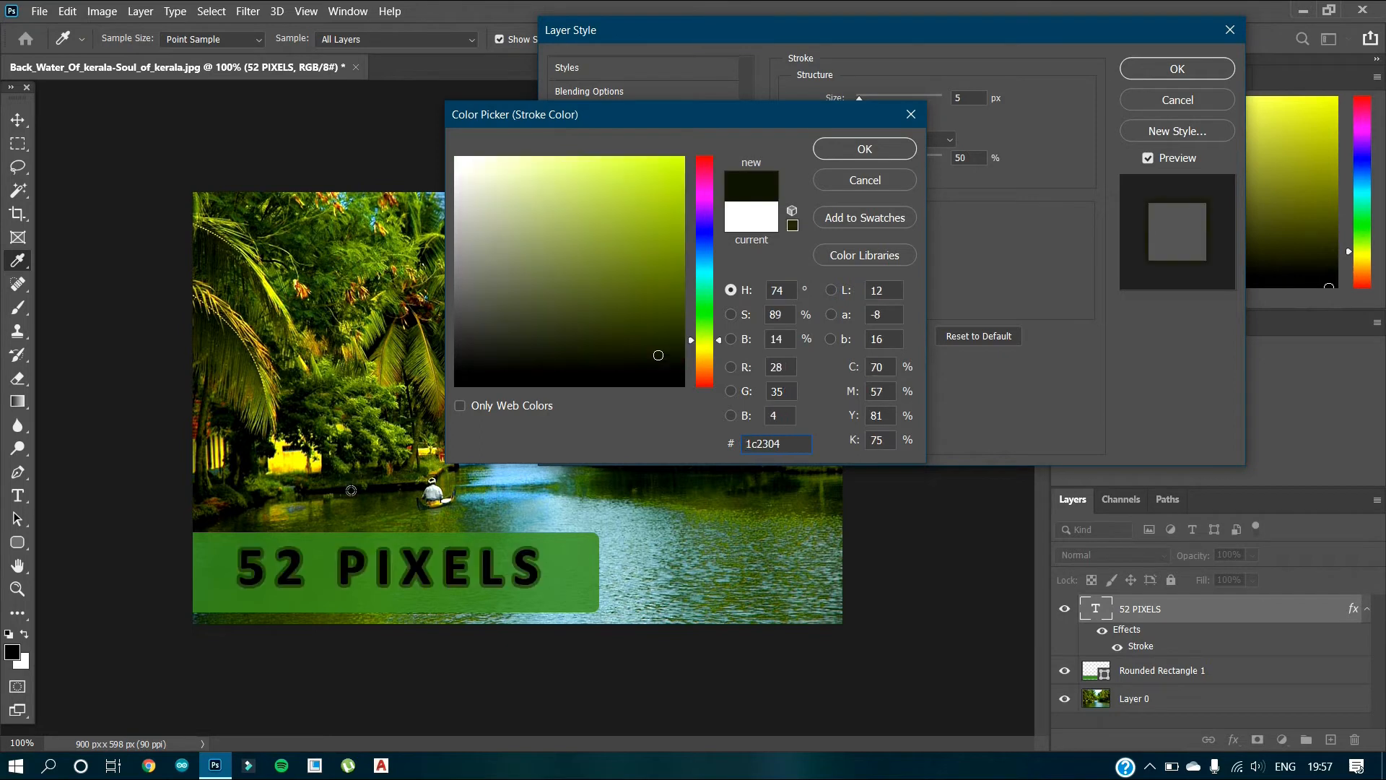
pyautogui.click(433, 493)
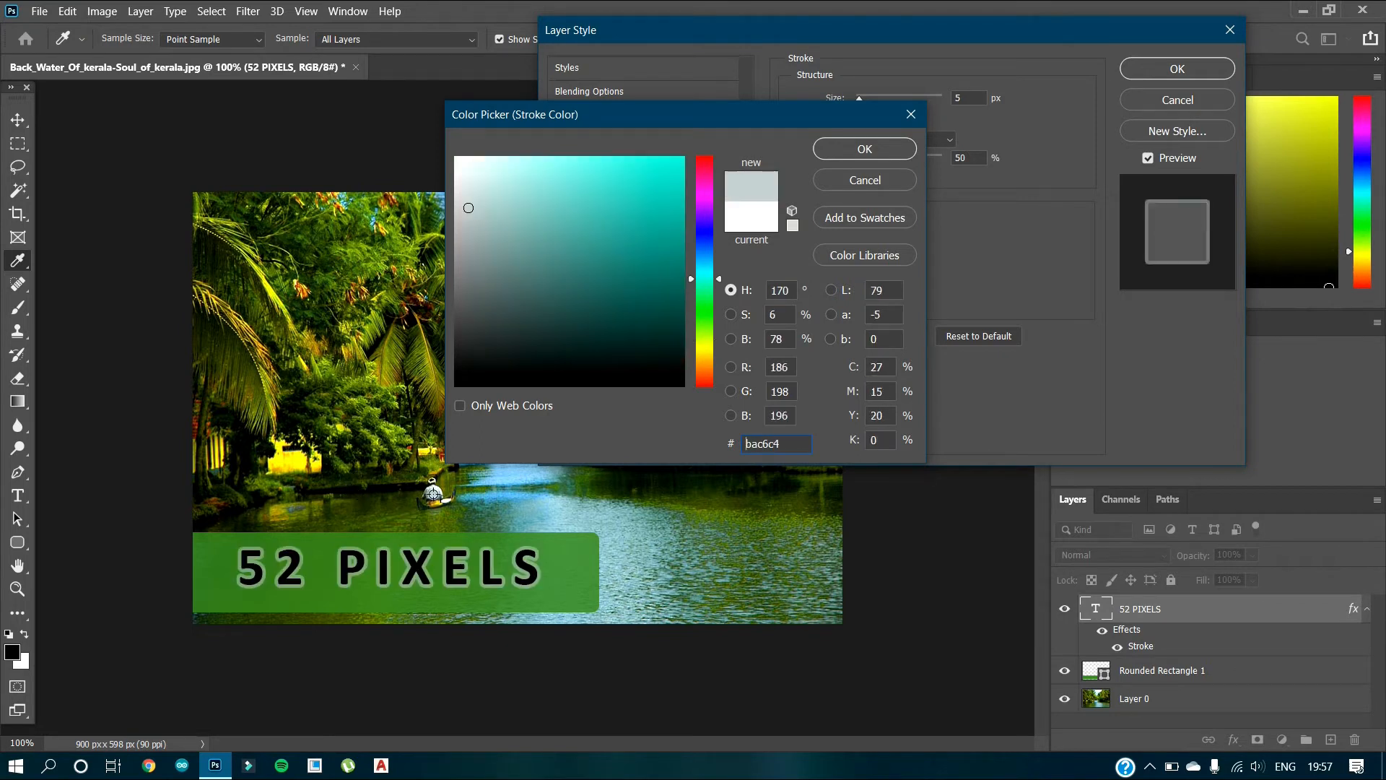
pyautogui.click(660, 563)
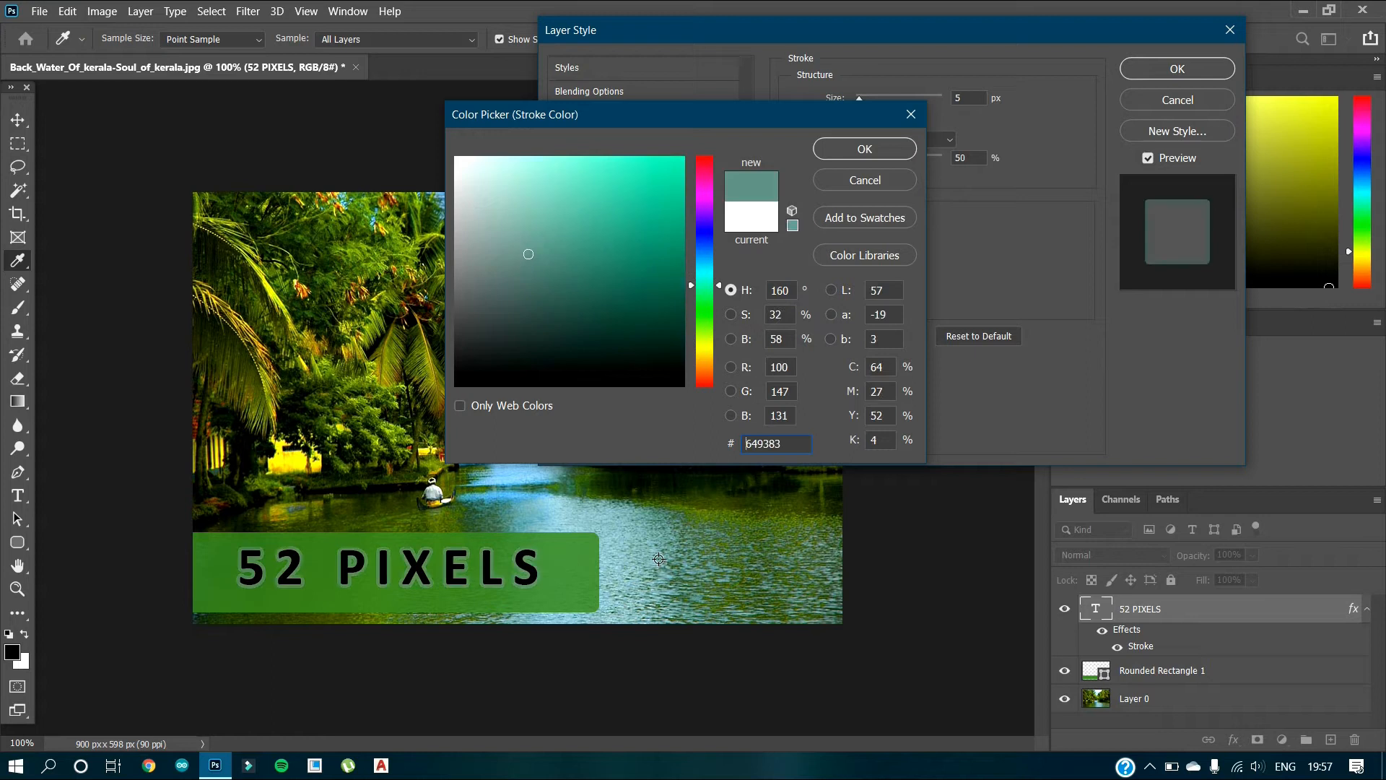
pyautogui.click(742, 502)
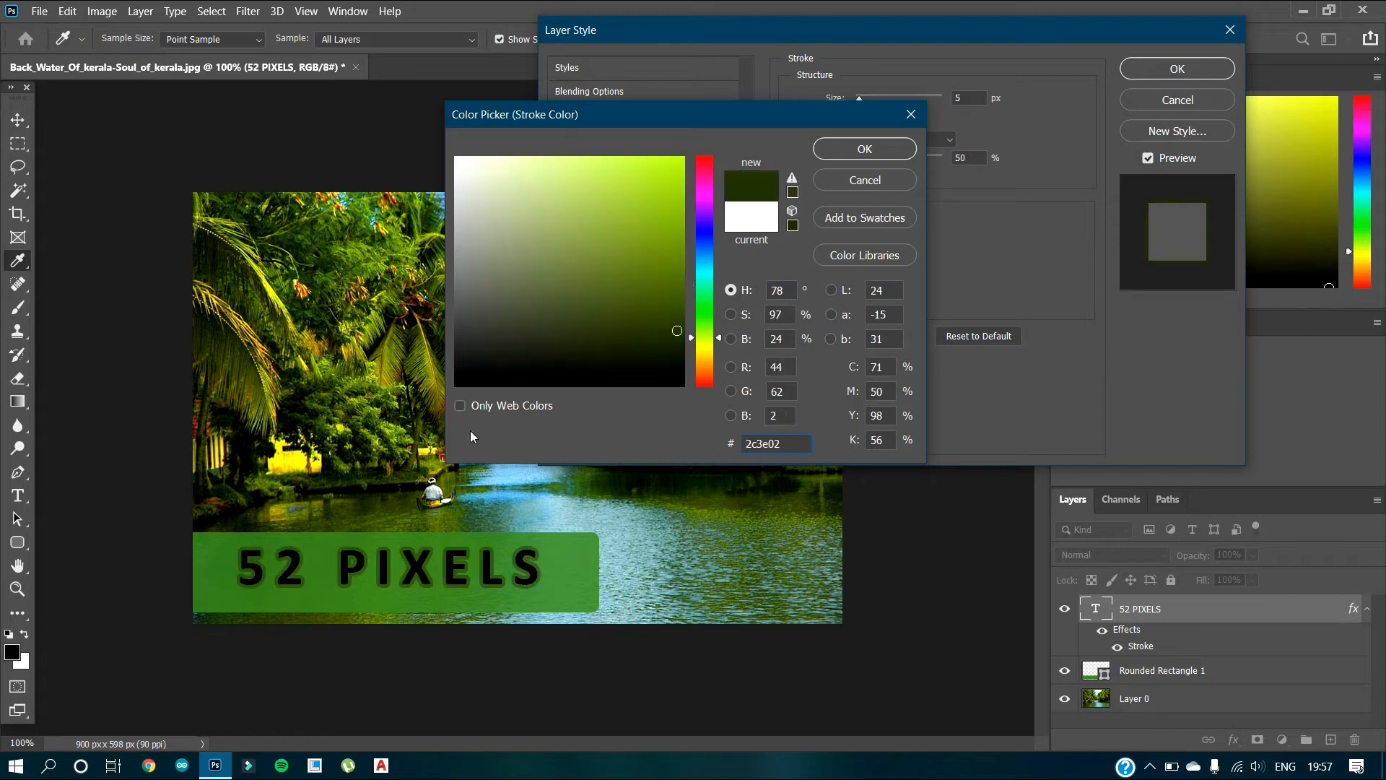
pyautogui.click(385, 362)
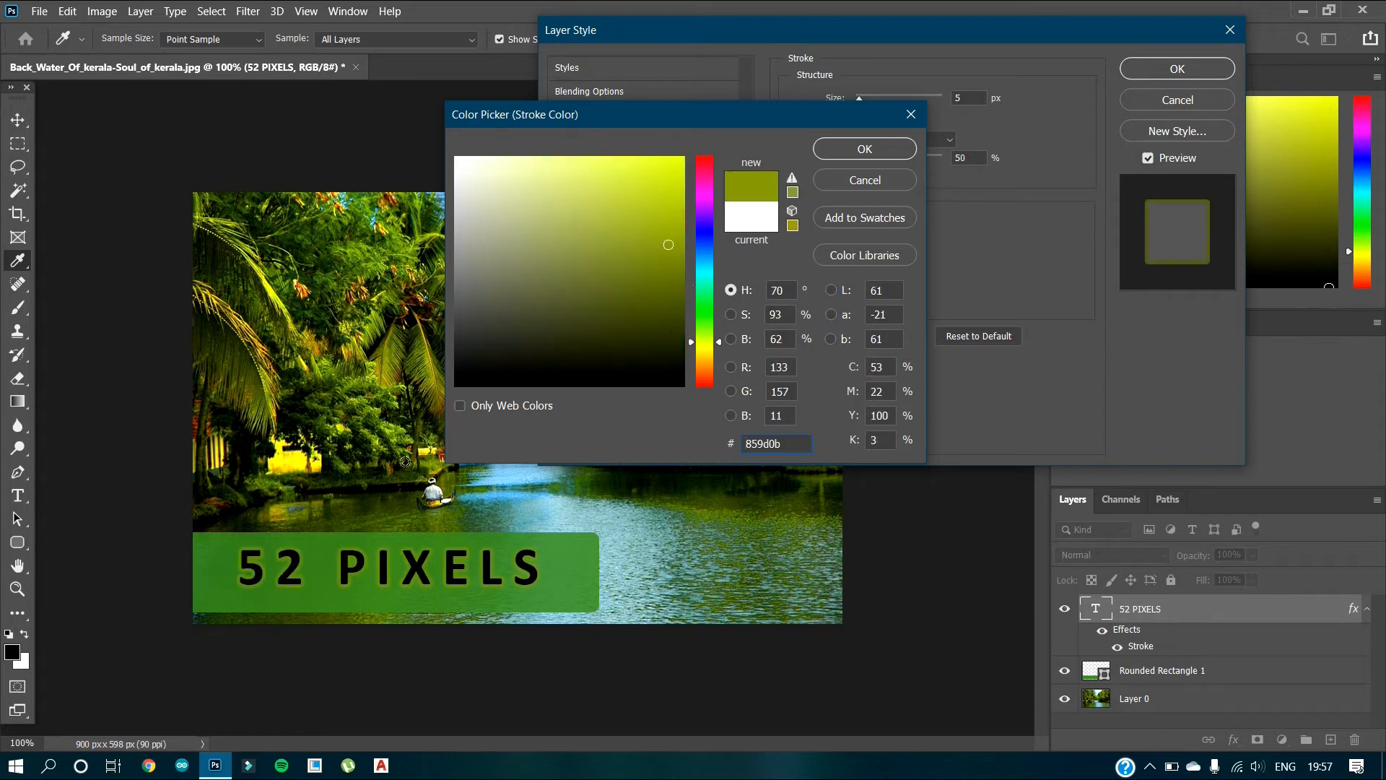
pyautogui.click(431, 488)
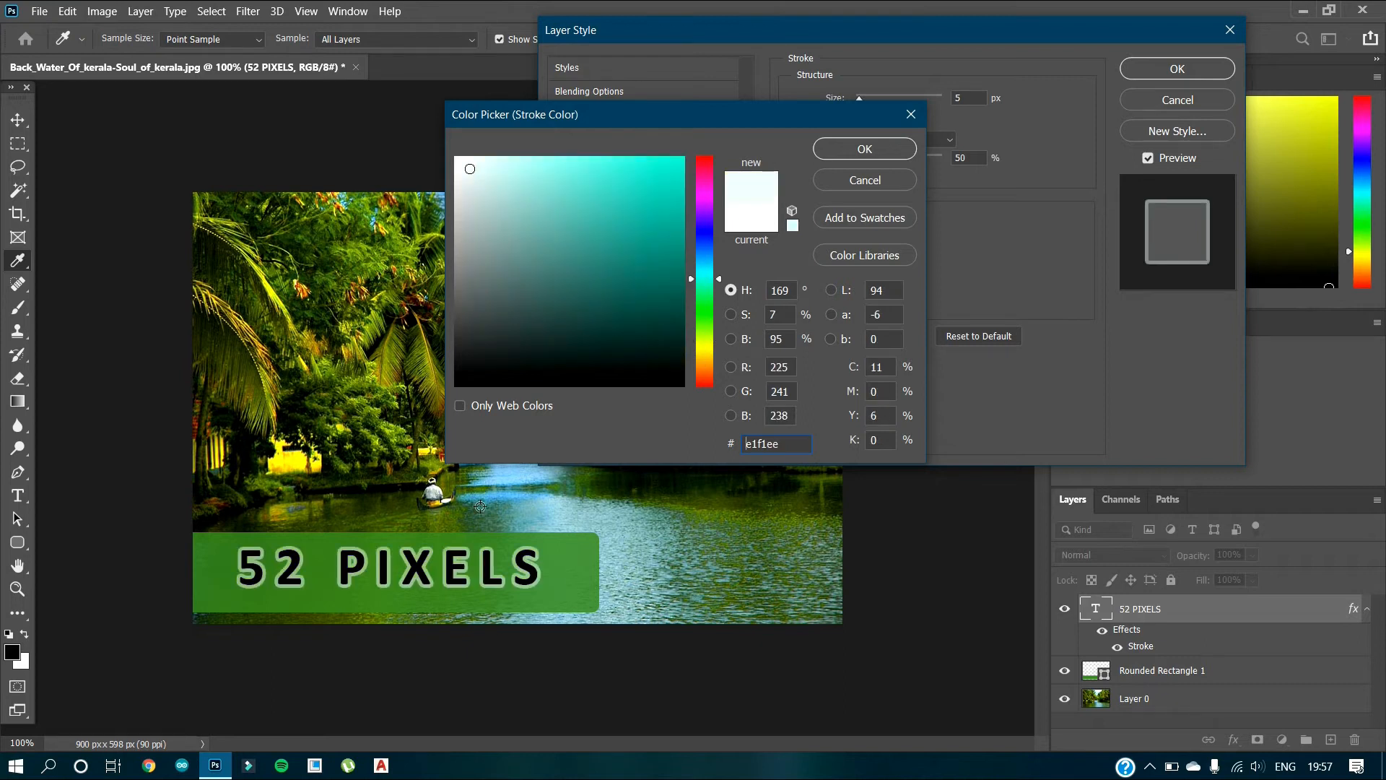
pyautogui.click(867, 149)
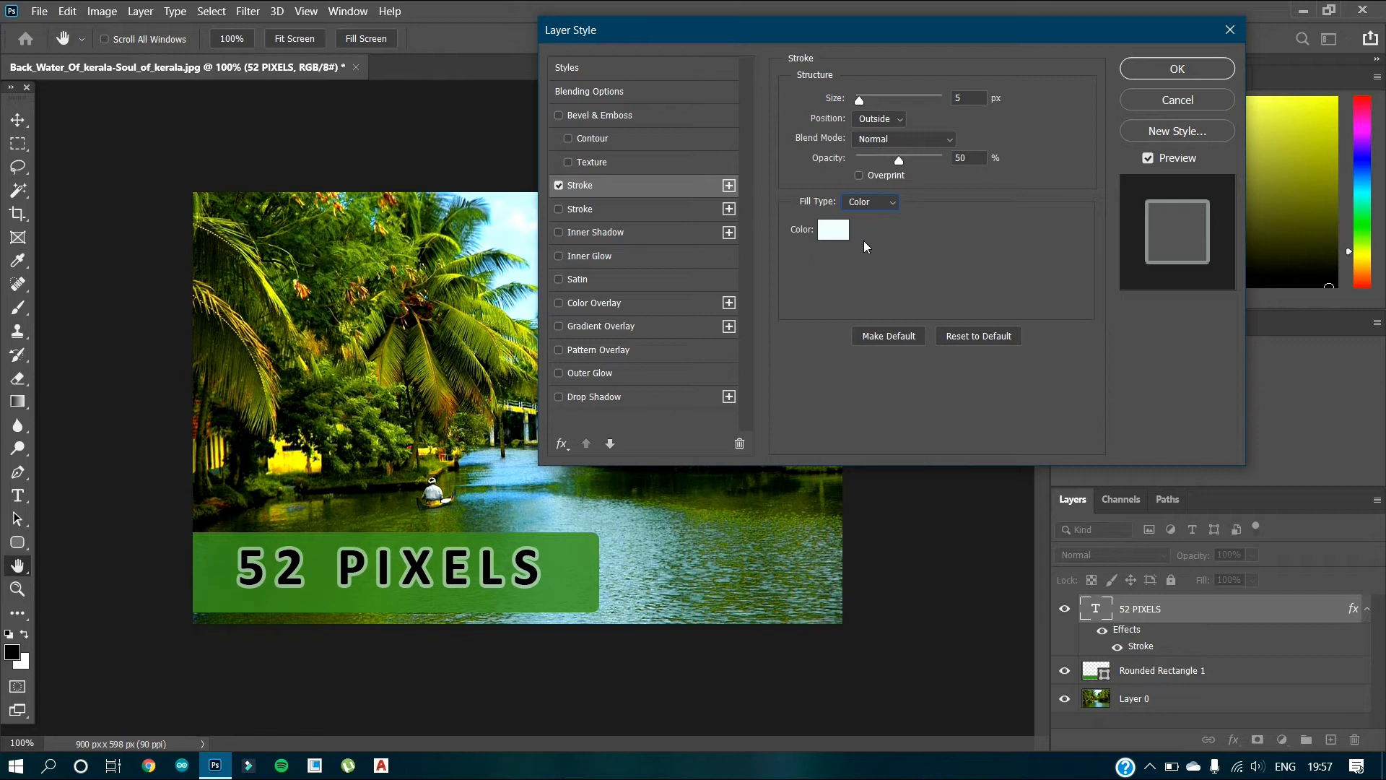
pyautogui.click(1192, 69)
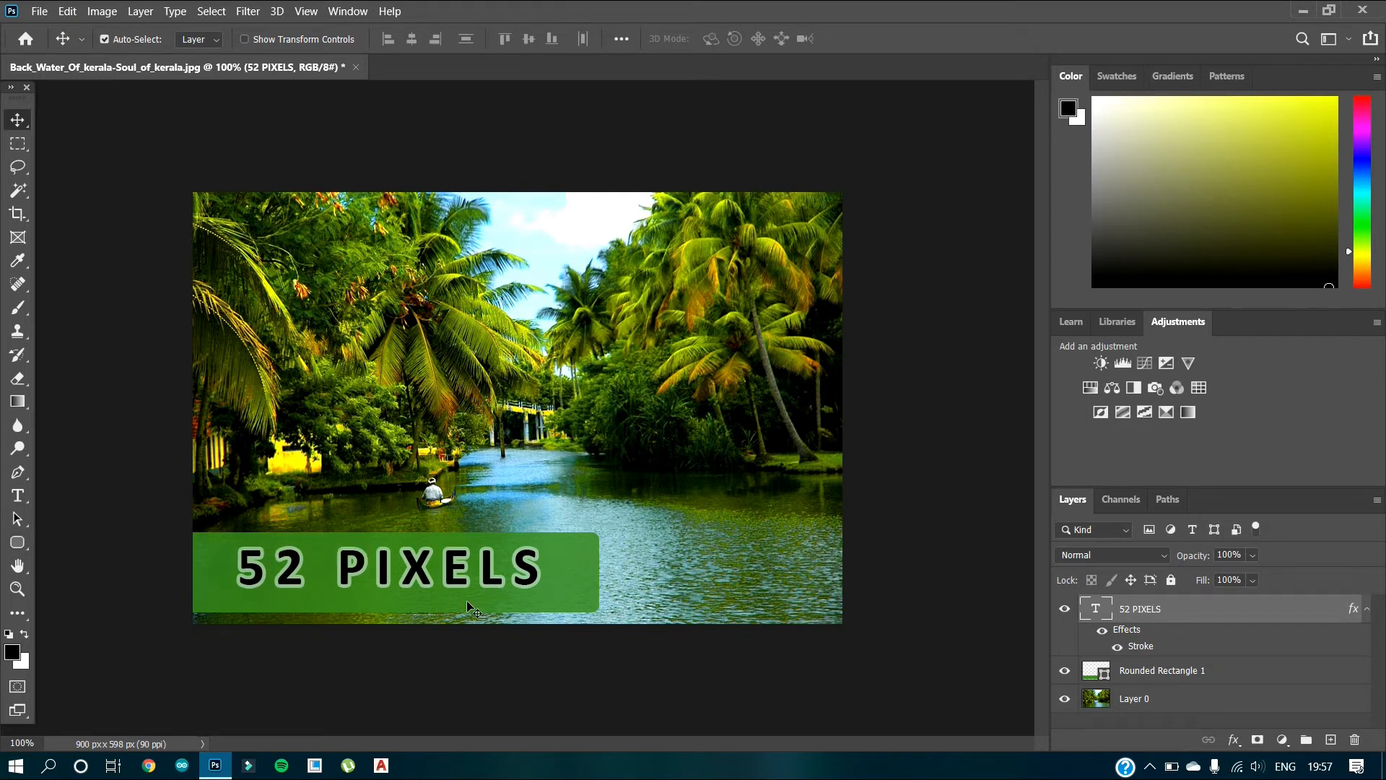
# Copy the layer style of the 52 PIXELS text layer and paste it onto the Rounded Rectangle 1 layer.
pyautogui.rightClick(1150, 647)
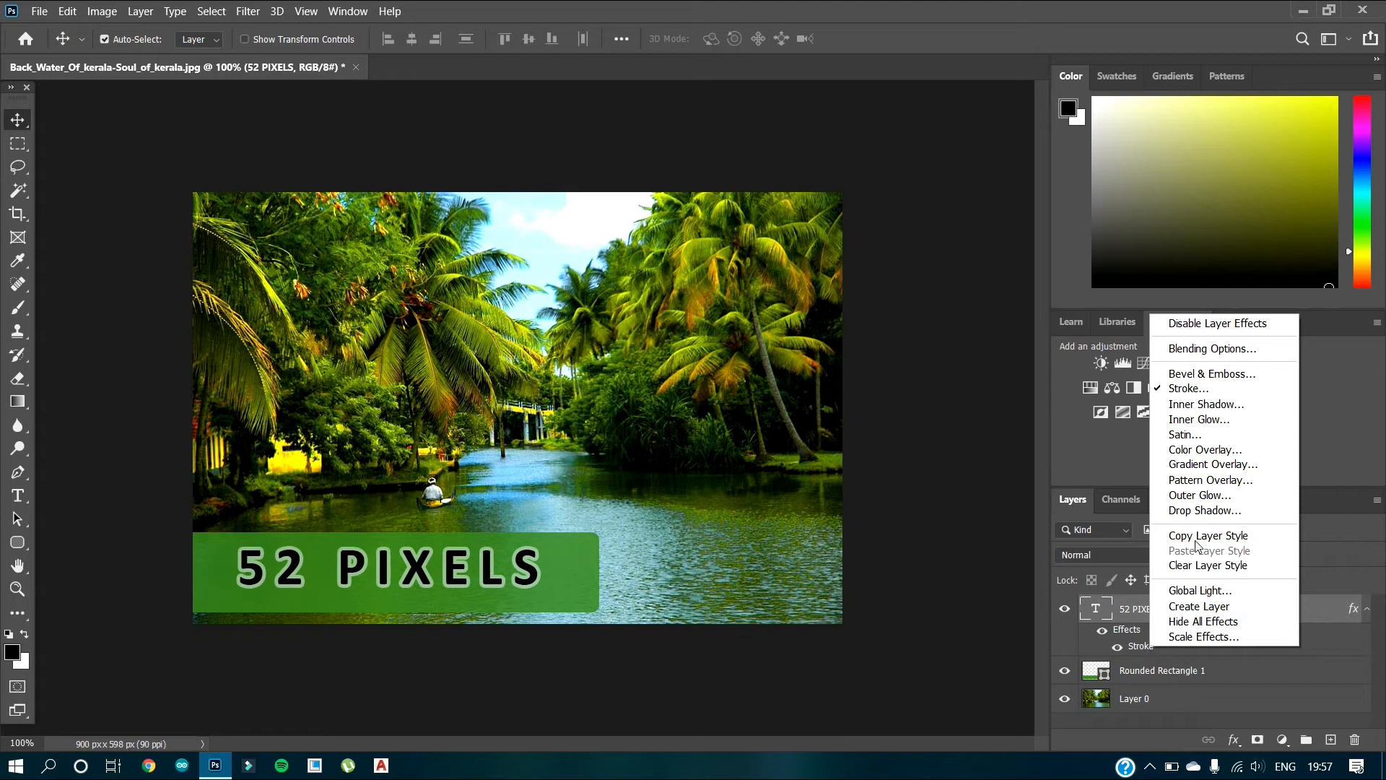
pyautogui.click(1175, 538)
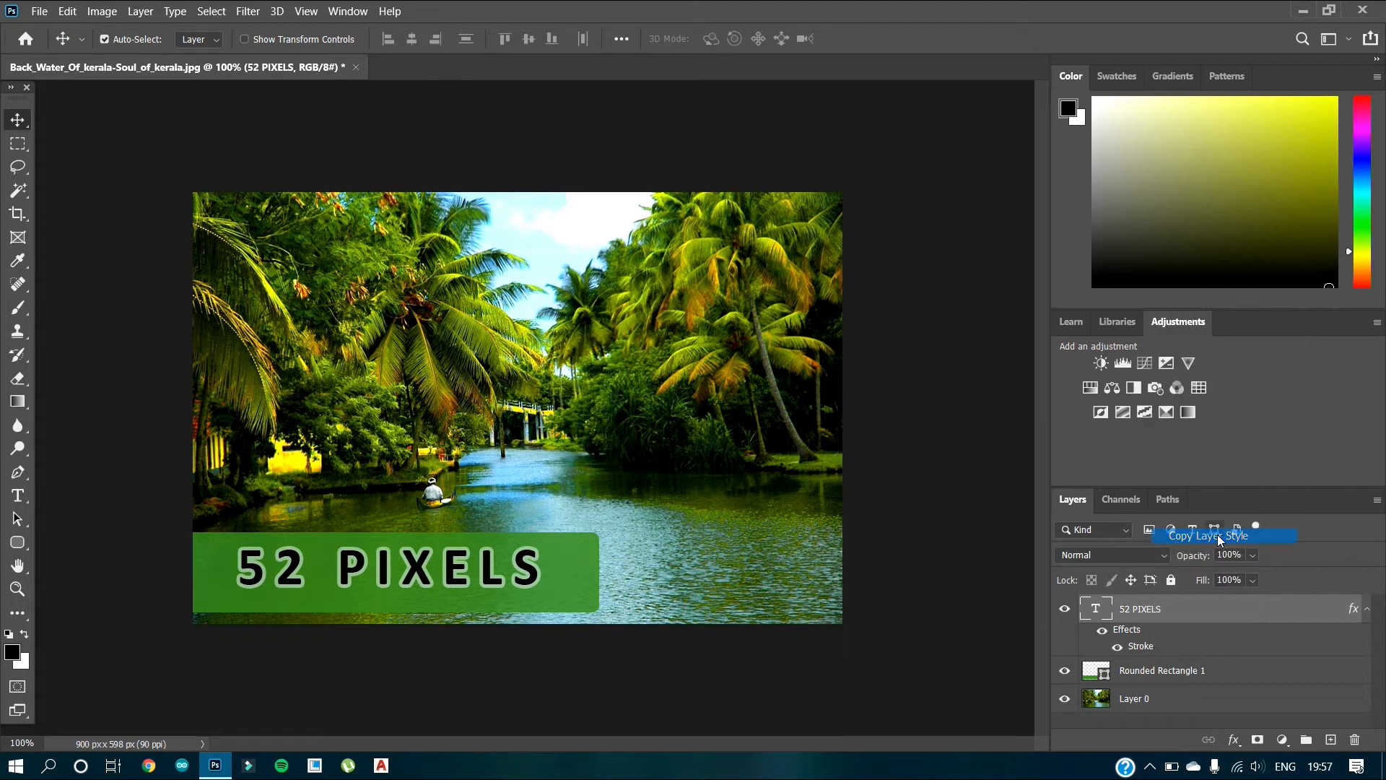
pyautogui.click(1152, 670)
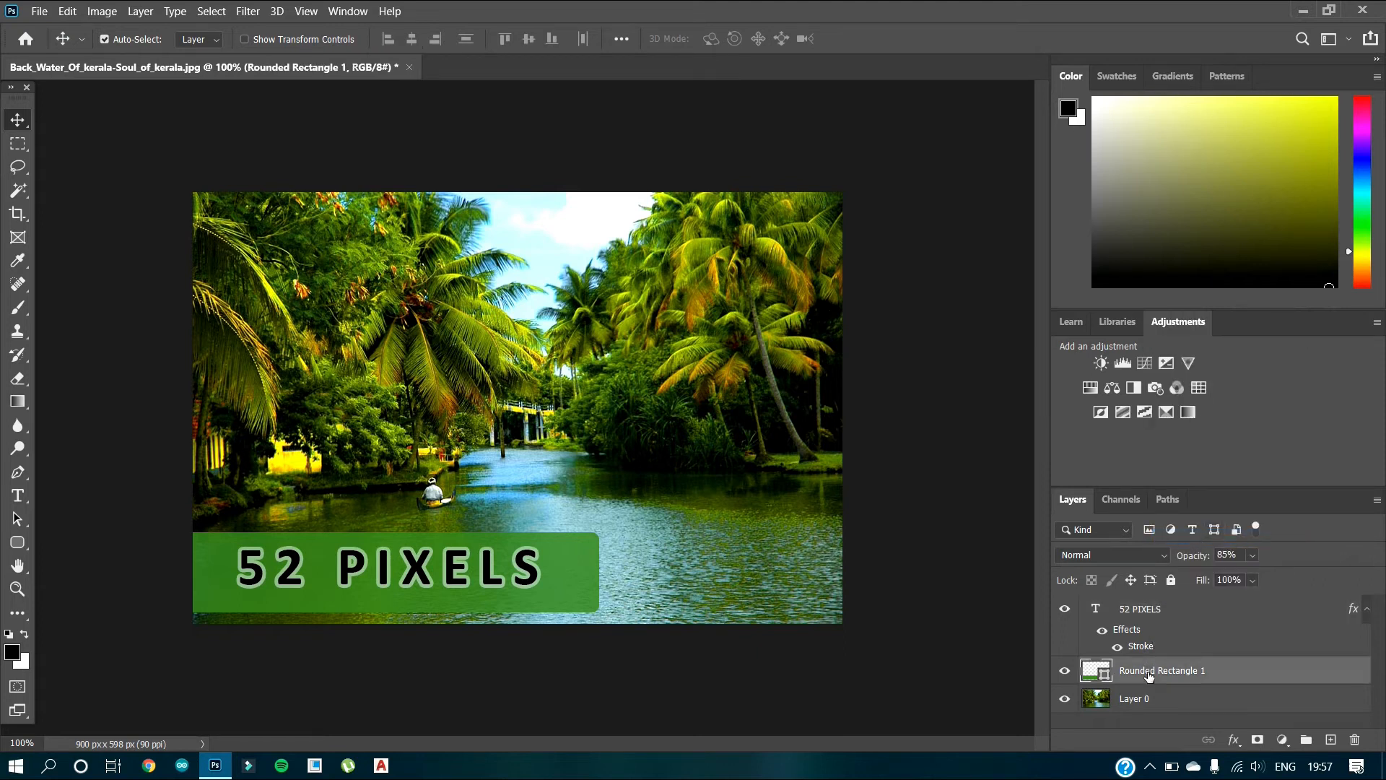
pyautogui.rightClick(1149, 675)
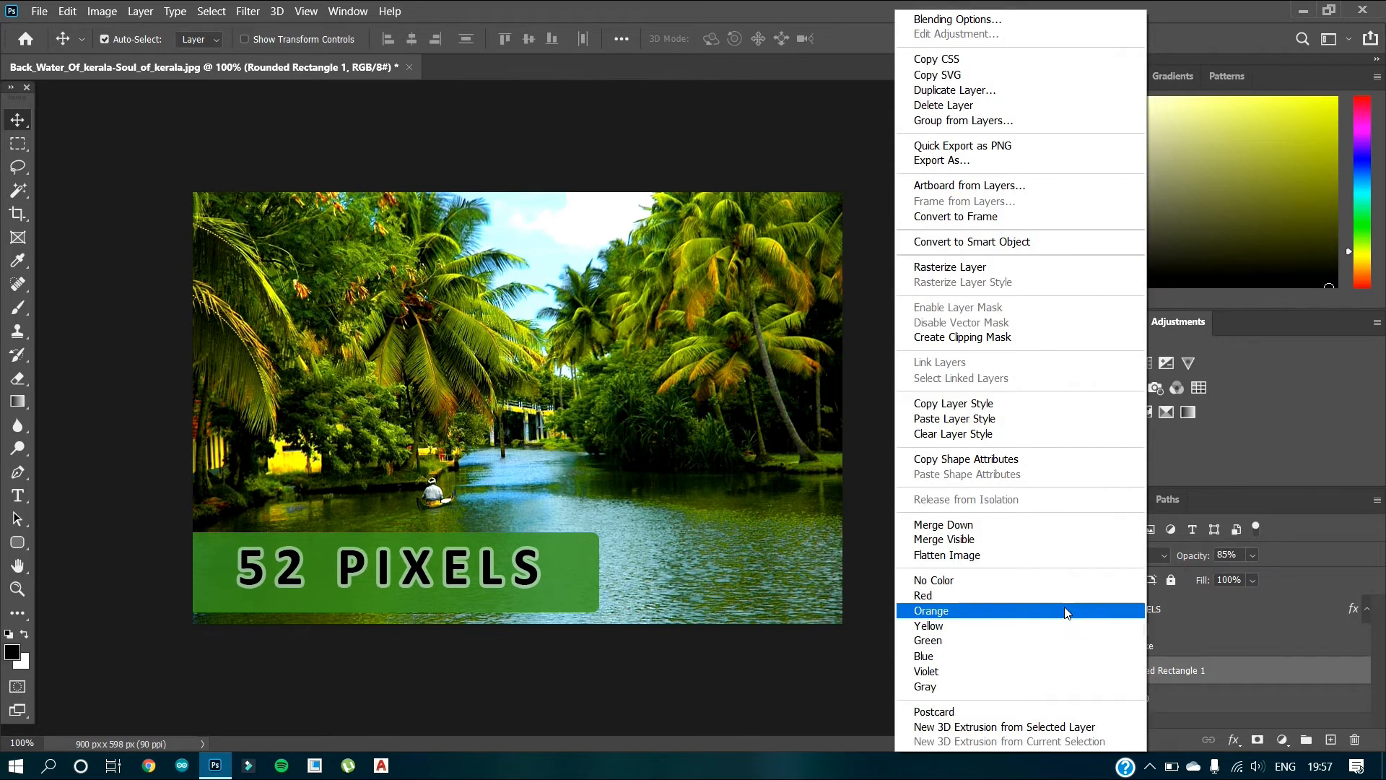
pyautogui.click(1005, 424)
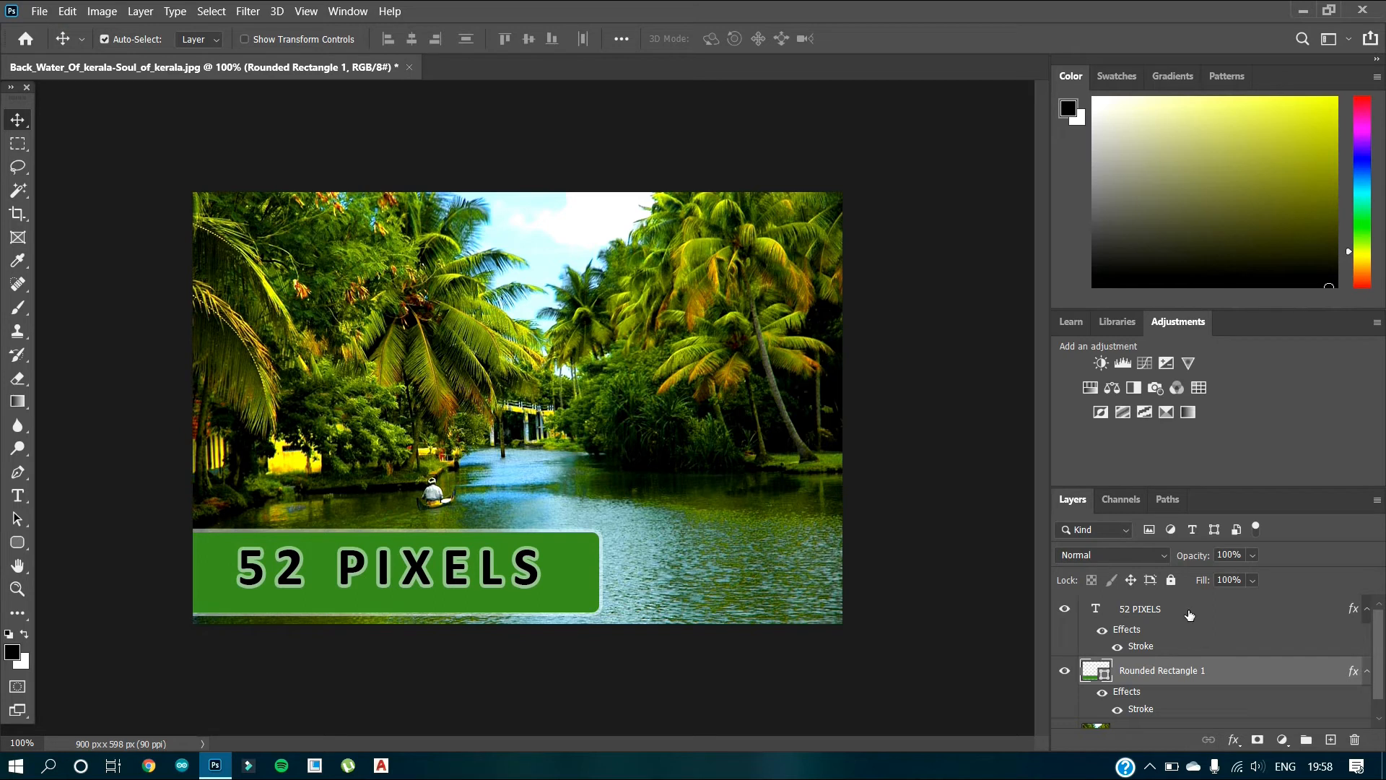
# Add a second stroke to the 52 PIXELS text layer and set the lower stroke's size to 10 px.
pyautogui.click(1157, 613)
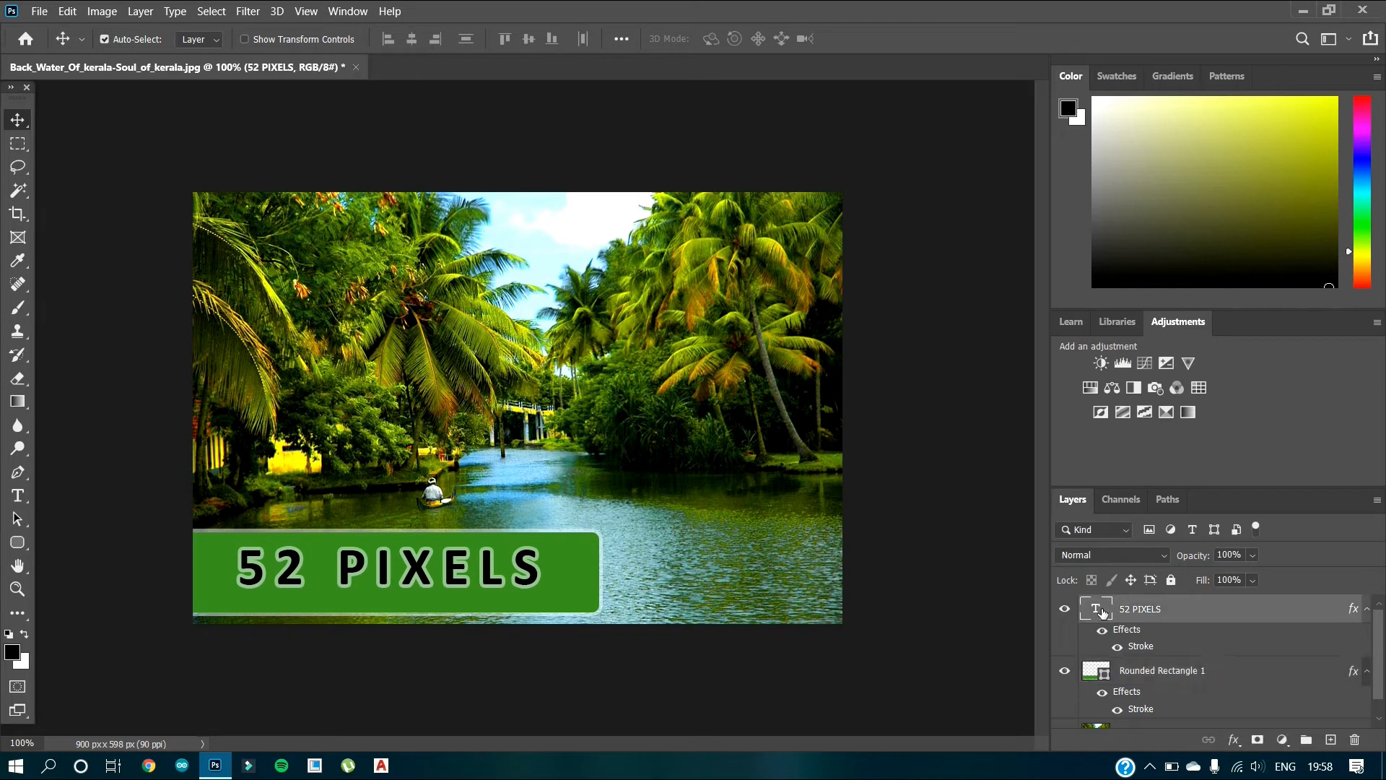
pyautogui.click(1232, 739)
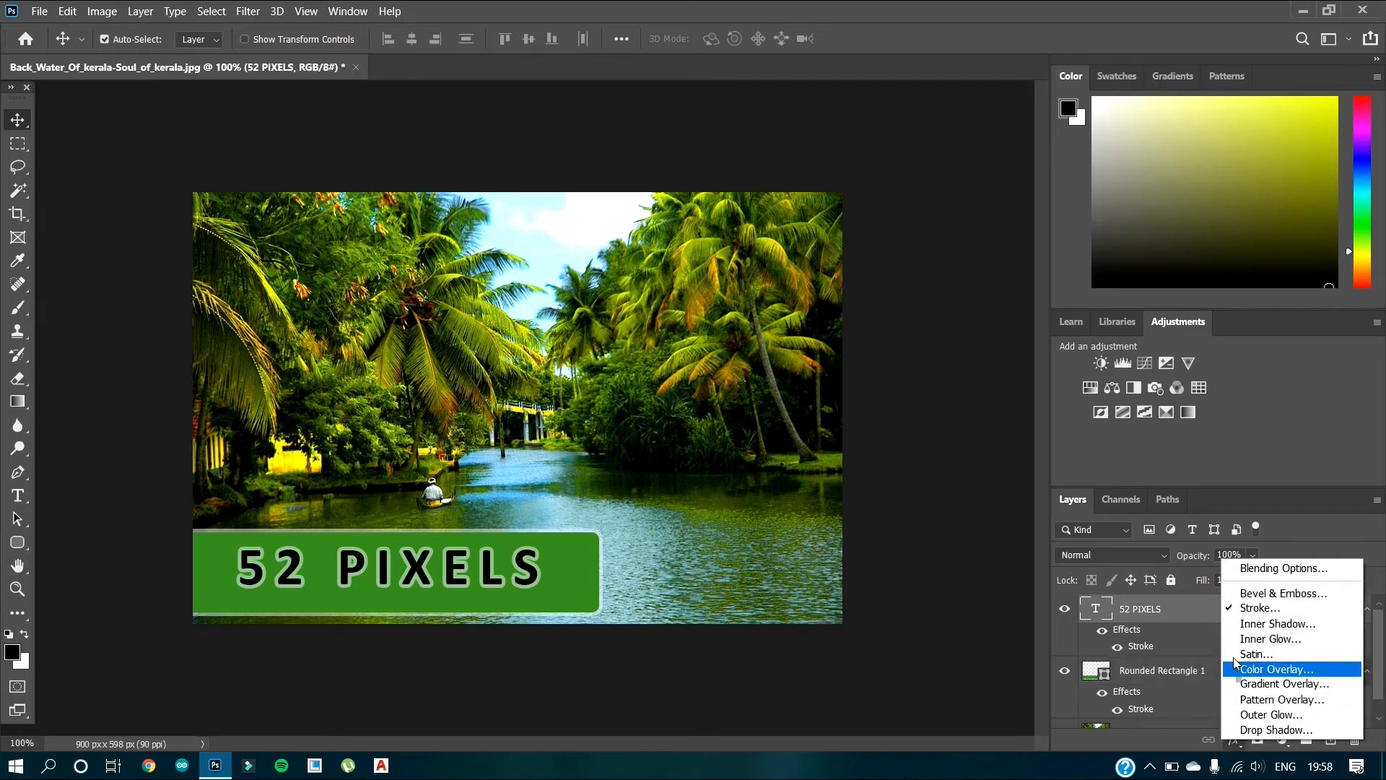
pyautogui.click(1259, 608)
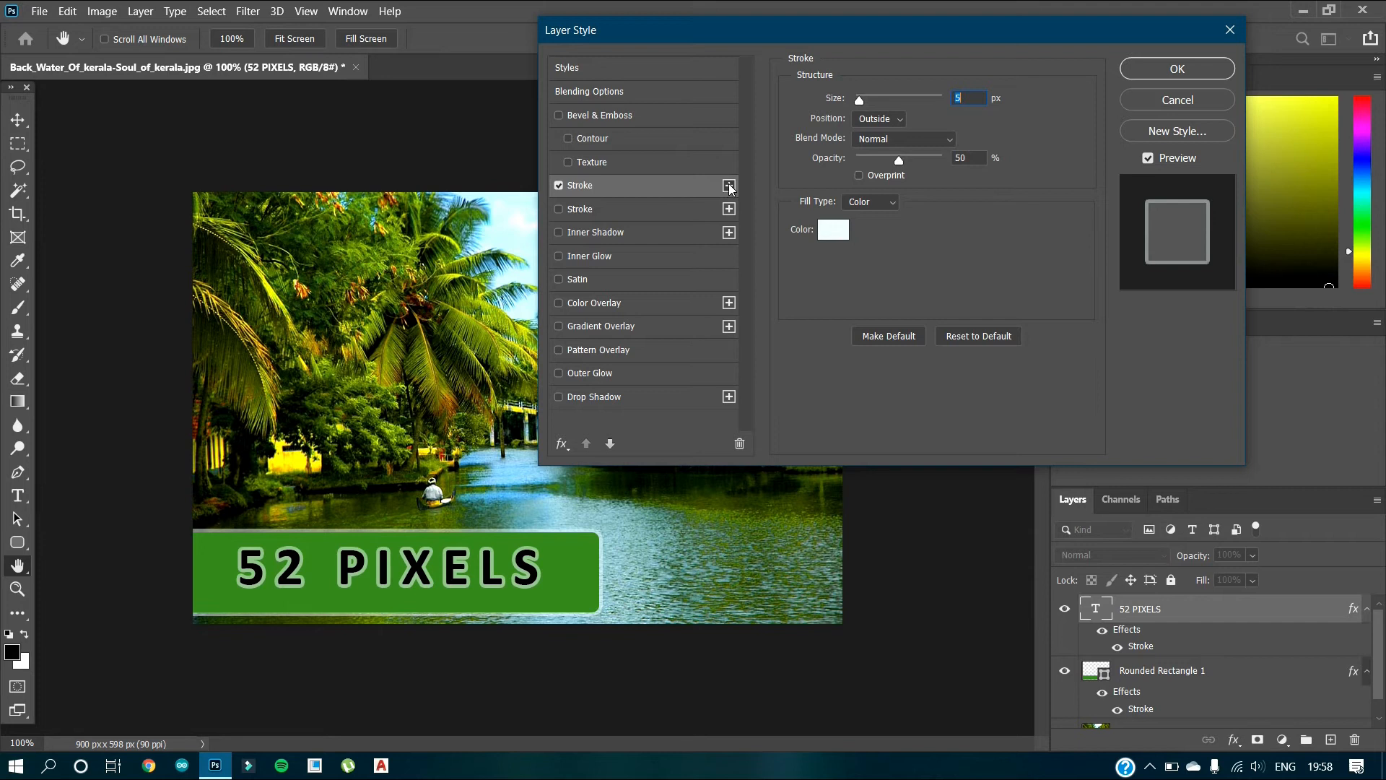
pyautogui.click(730, 187)
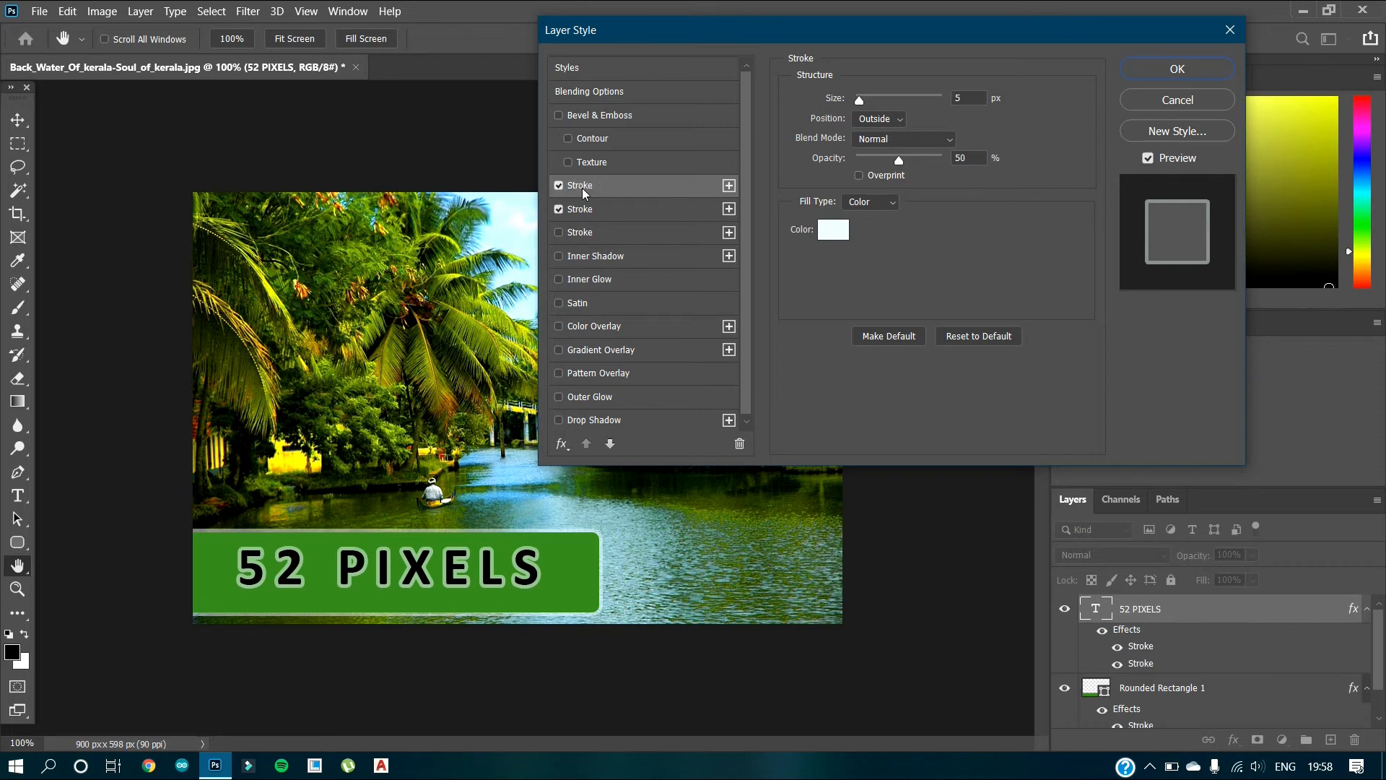
pyautogui.click(615, 209)
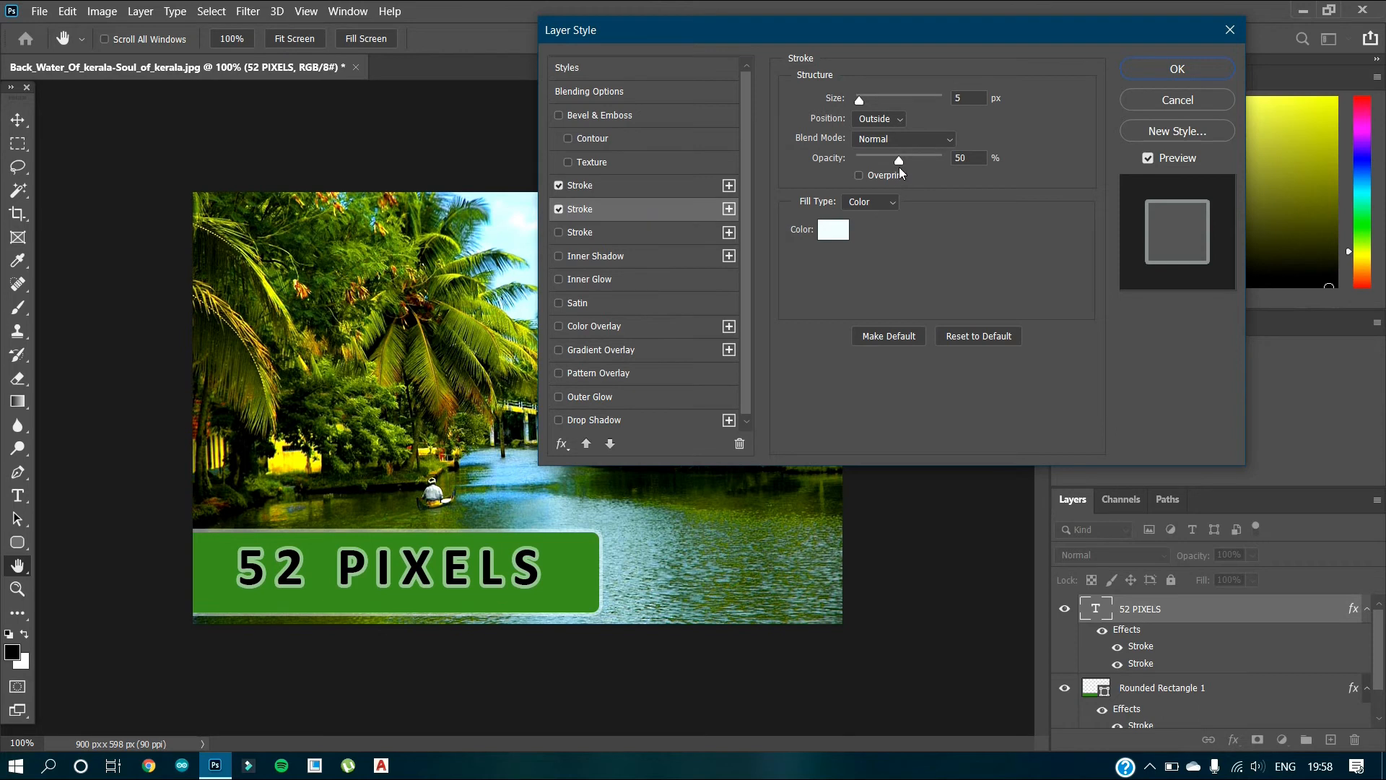
pyautogui.moveTo(862, 98); pyautogui.dragTo(865, 99)
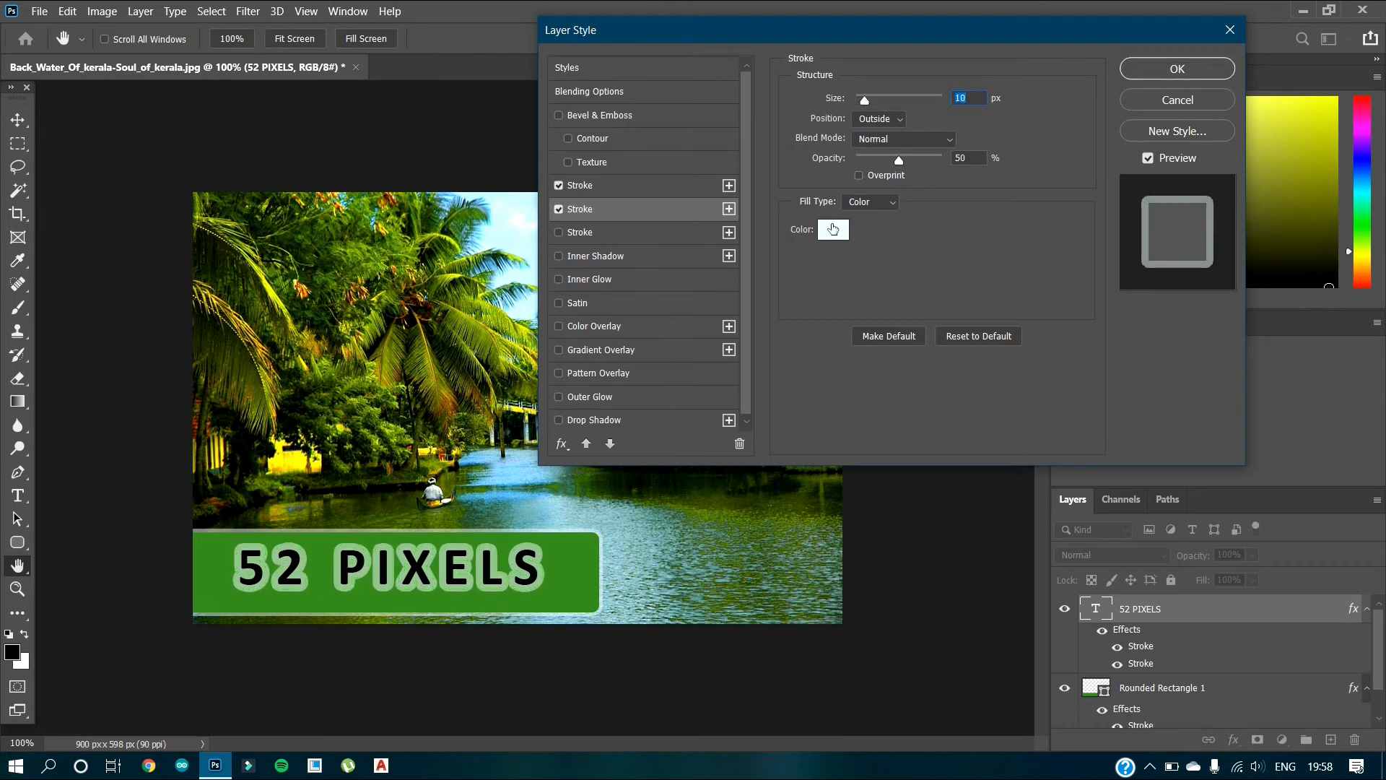
# Try the photo's yellow fff002 for the lower stroke, and choose the dark green 1f3608 sampled near the riverbank.
pyautogui.click(833, 230)
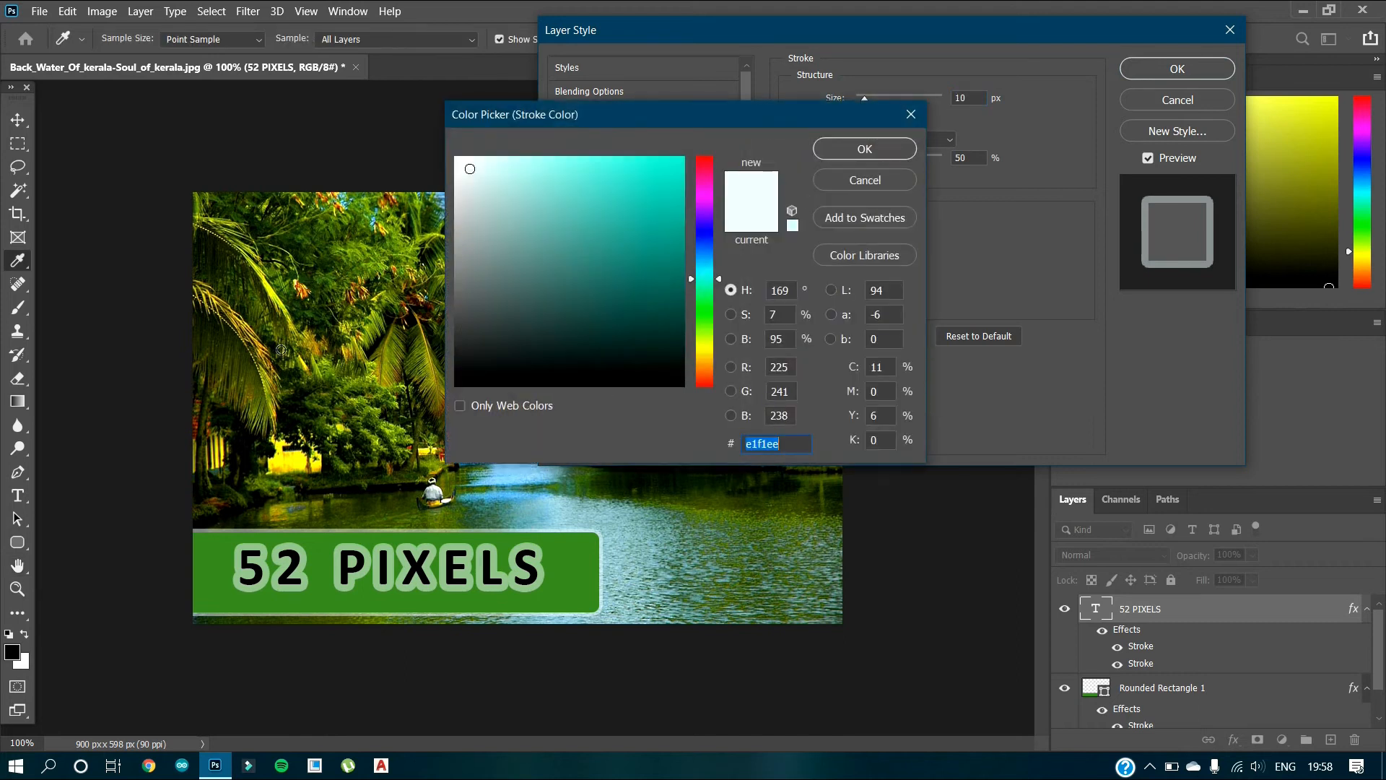
pyautogui.click(291, 458)
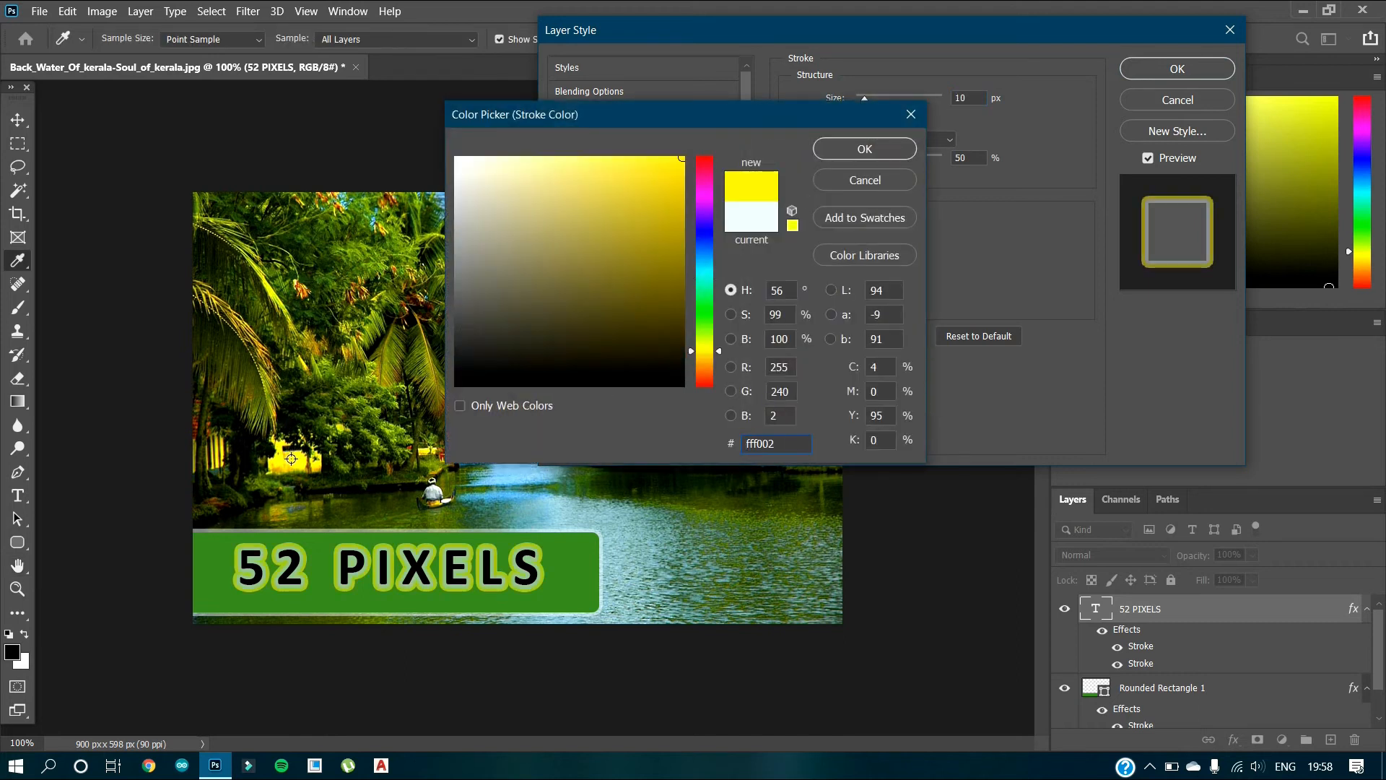
pyautogui.click(386, 484)
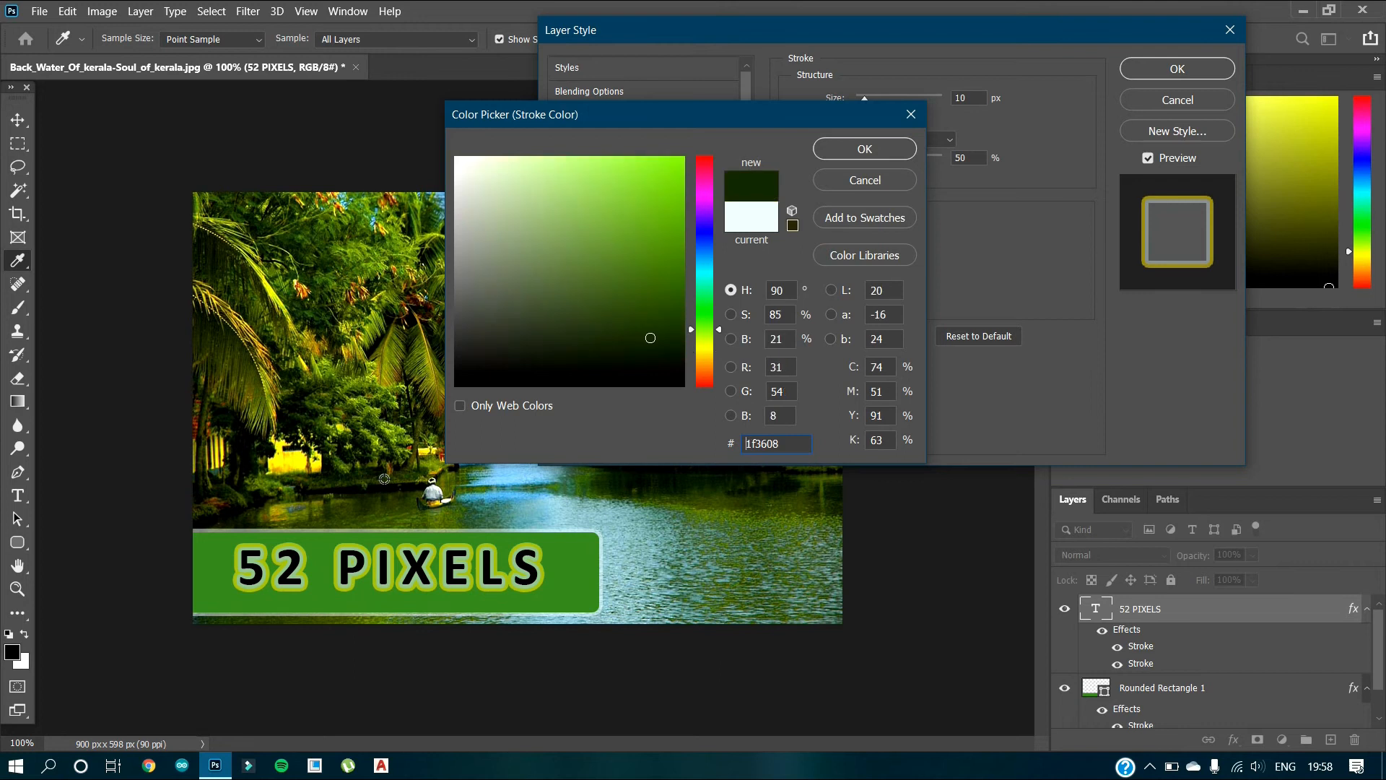
pyautogui.click(866, 150)
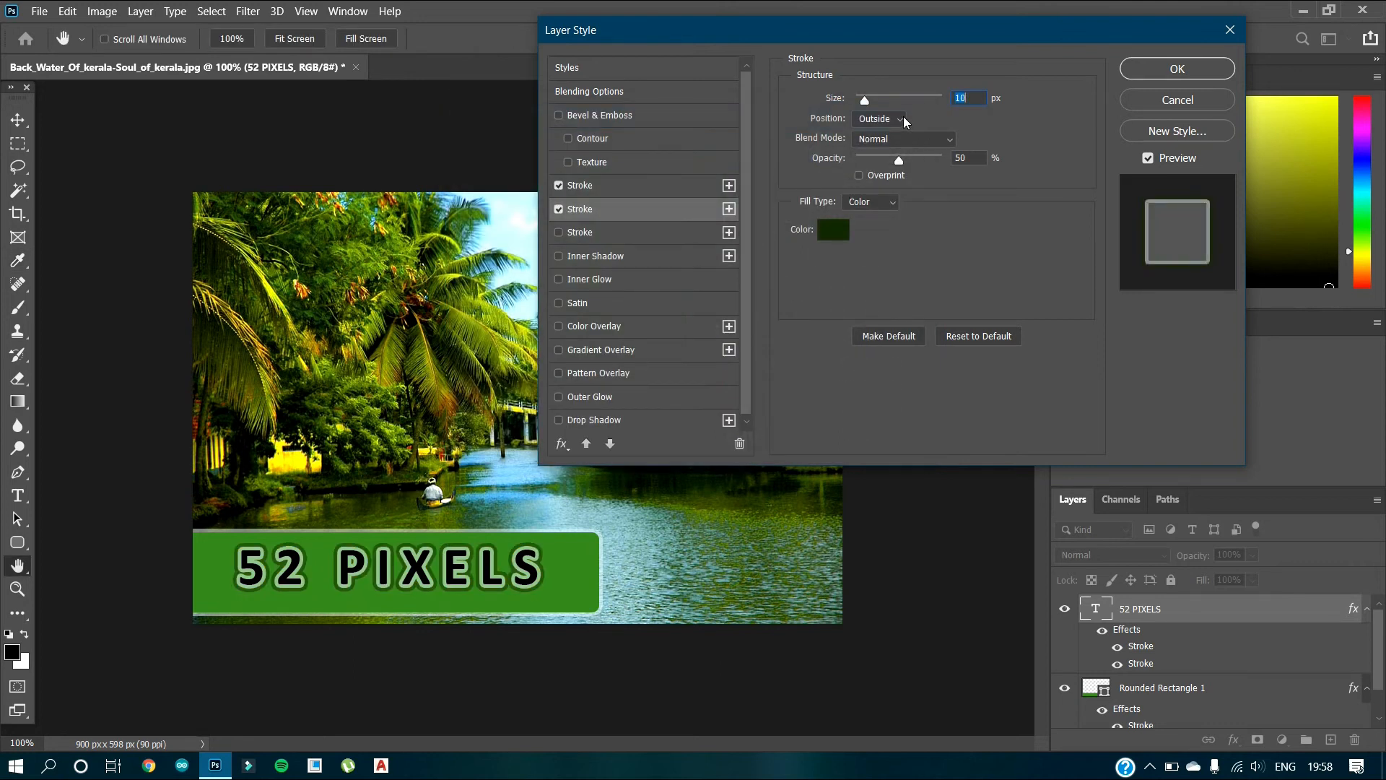
# Keep the lower stroke's position Outside, try the Overlay blend mode, choose Linear Light, and apply the layer style.
pyautogui.moveTo(866, 104); pyautogui.dragTo(865, 112)
pyautogui.click(882, 119)
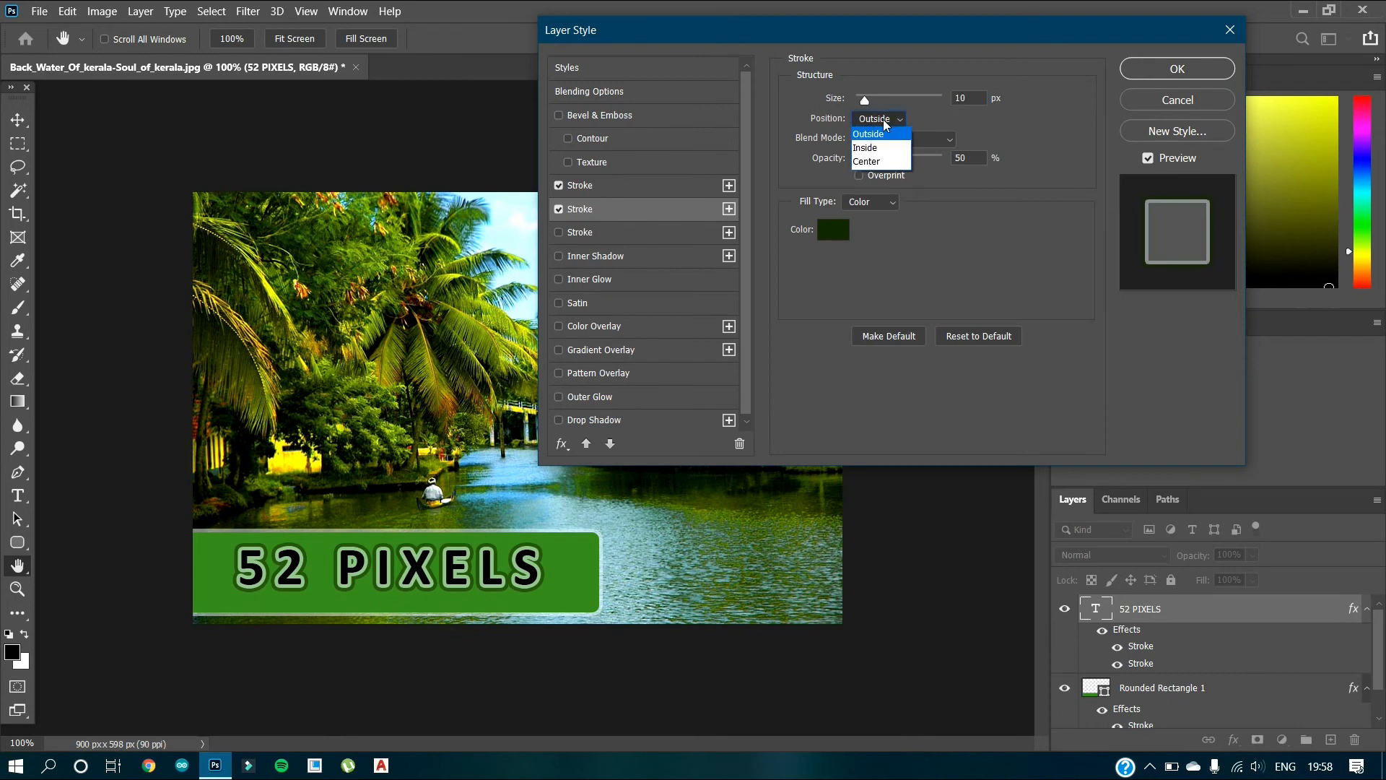
pyautogui.click(878, 135)
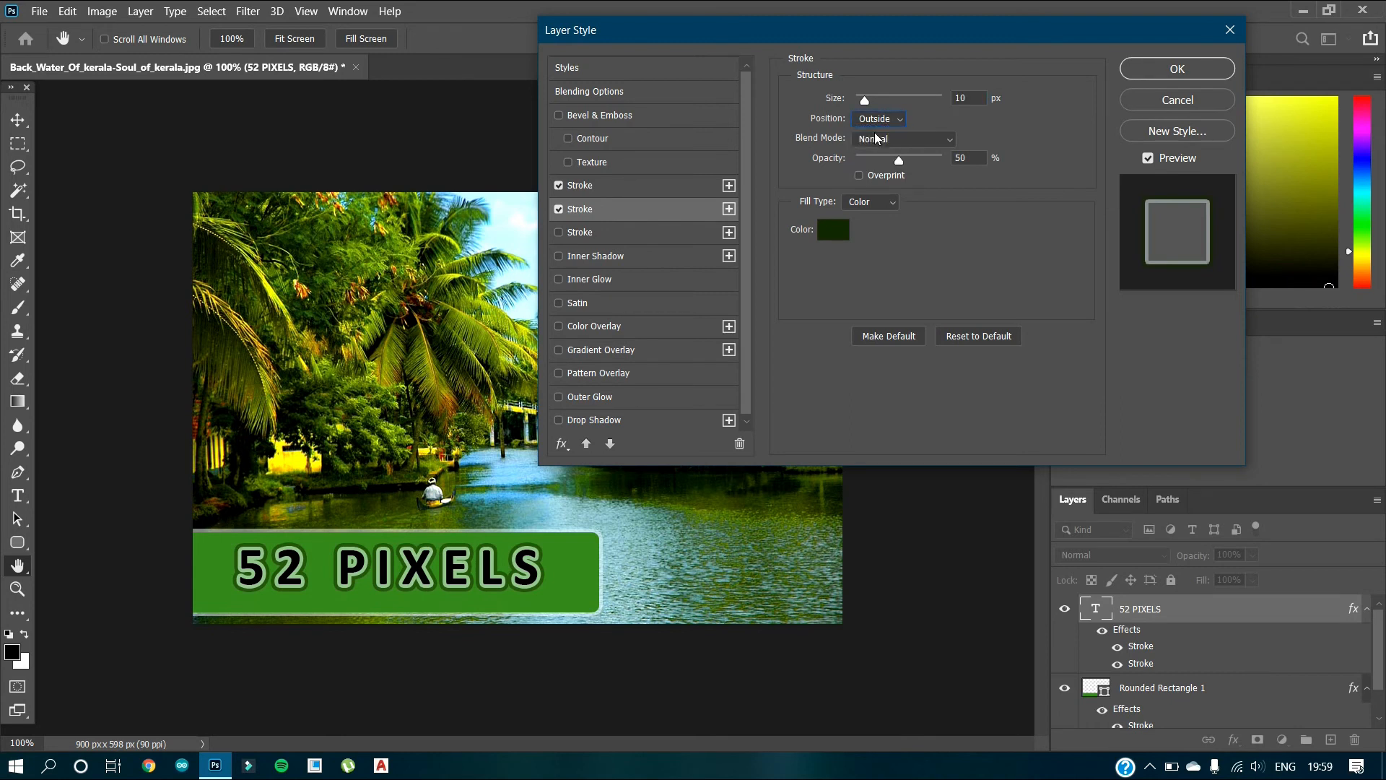
pyautogui.click(892, 140)
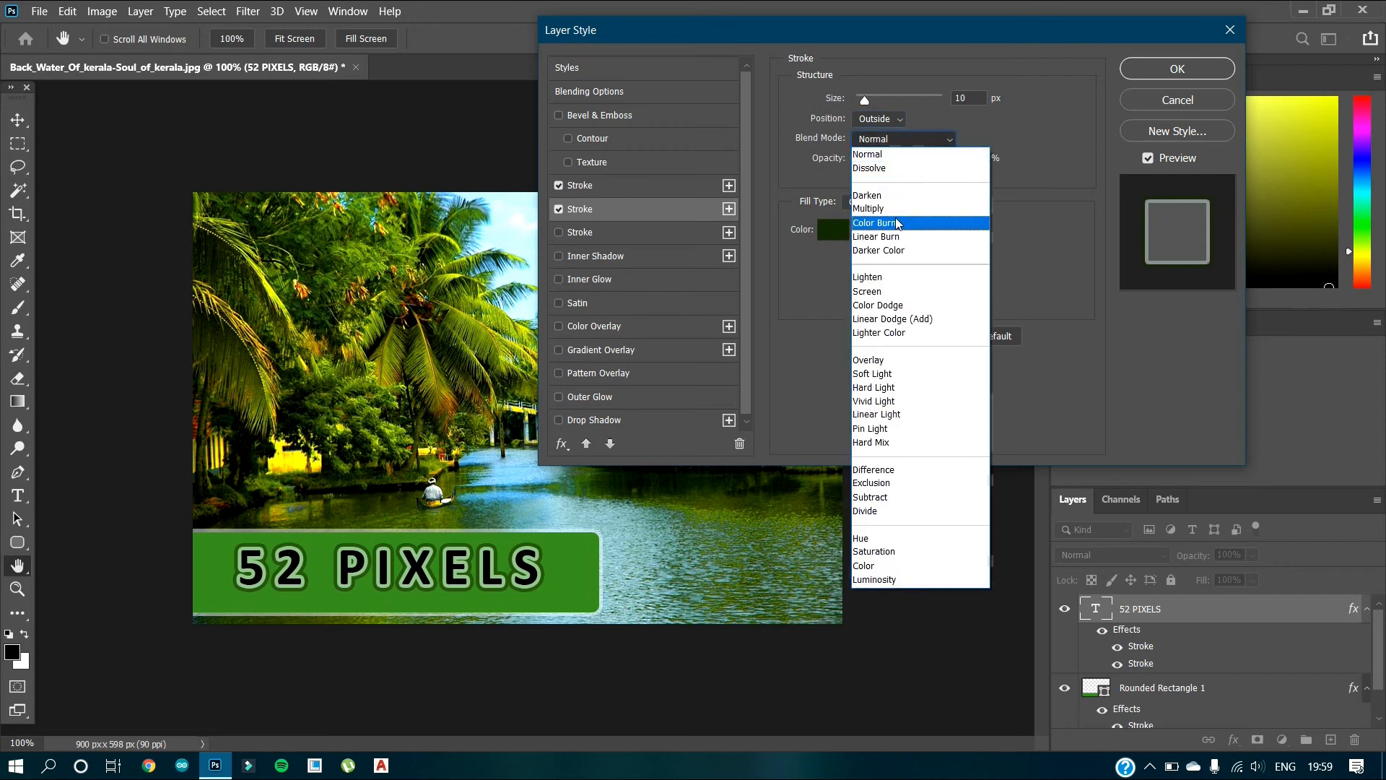
pyautogui.click(869, 358)
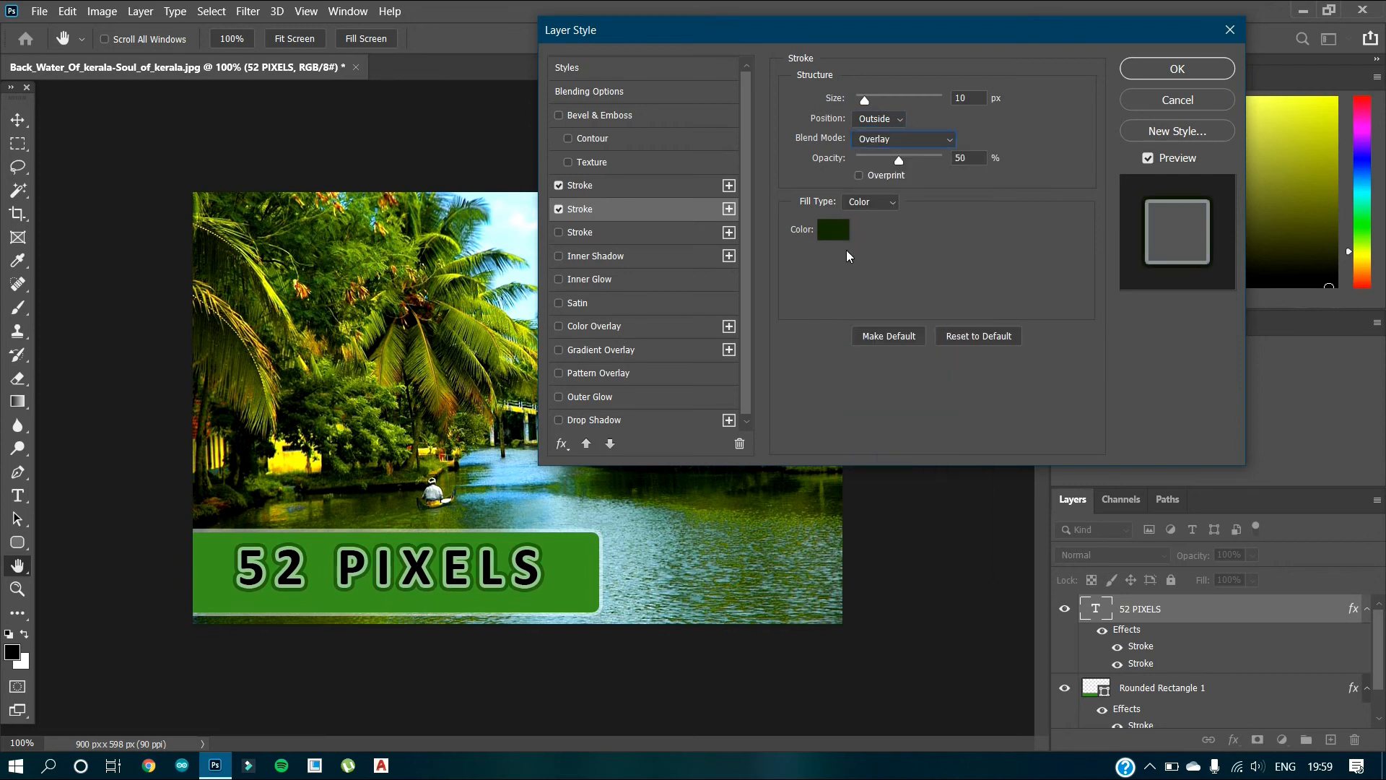
pyautogui.click(893, 144)
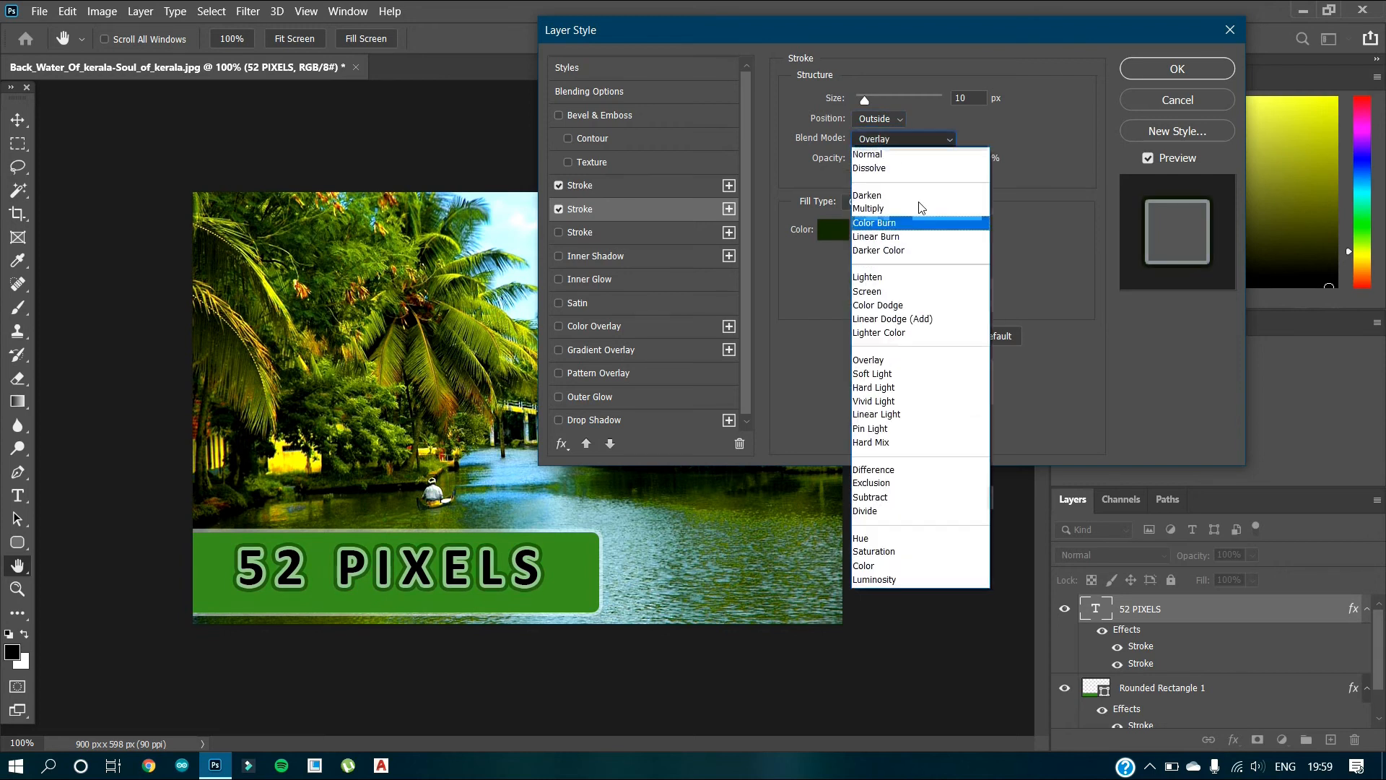
pyautogui.click(929, 417)
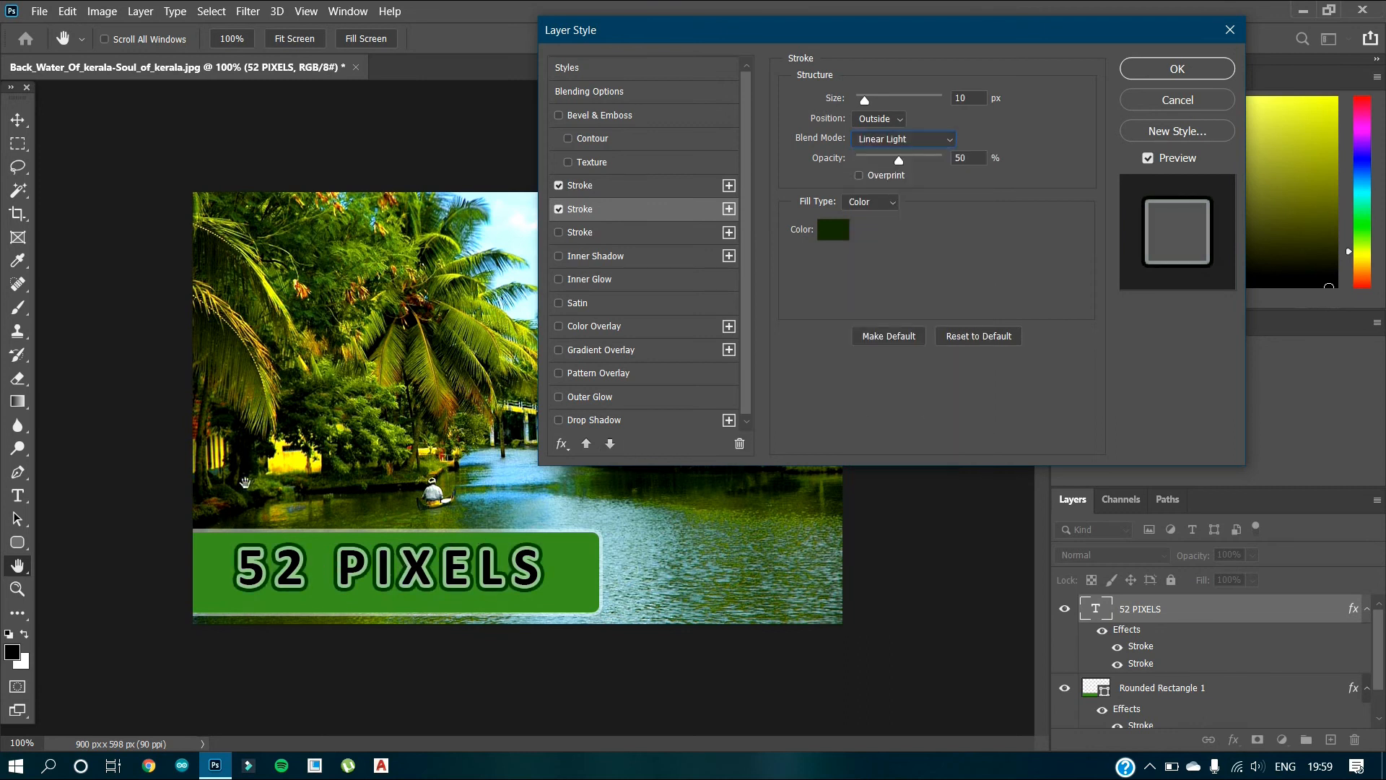
pyautogui.click(1171, 78)
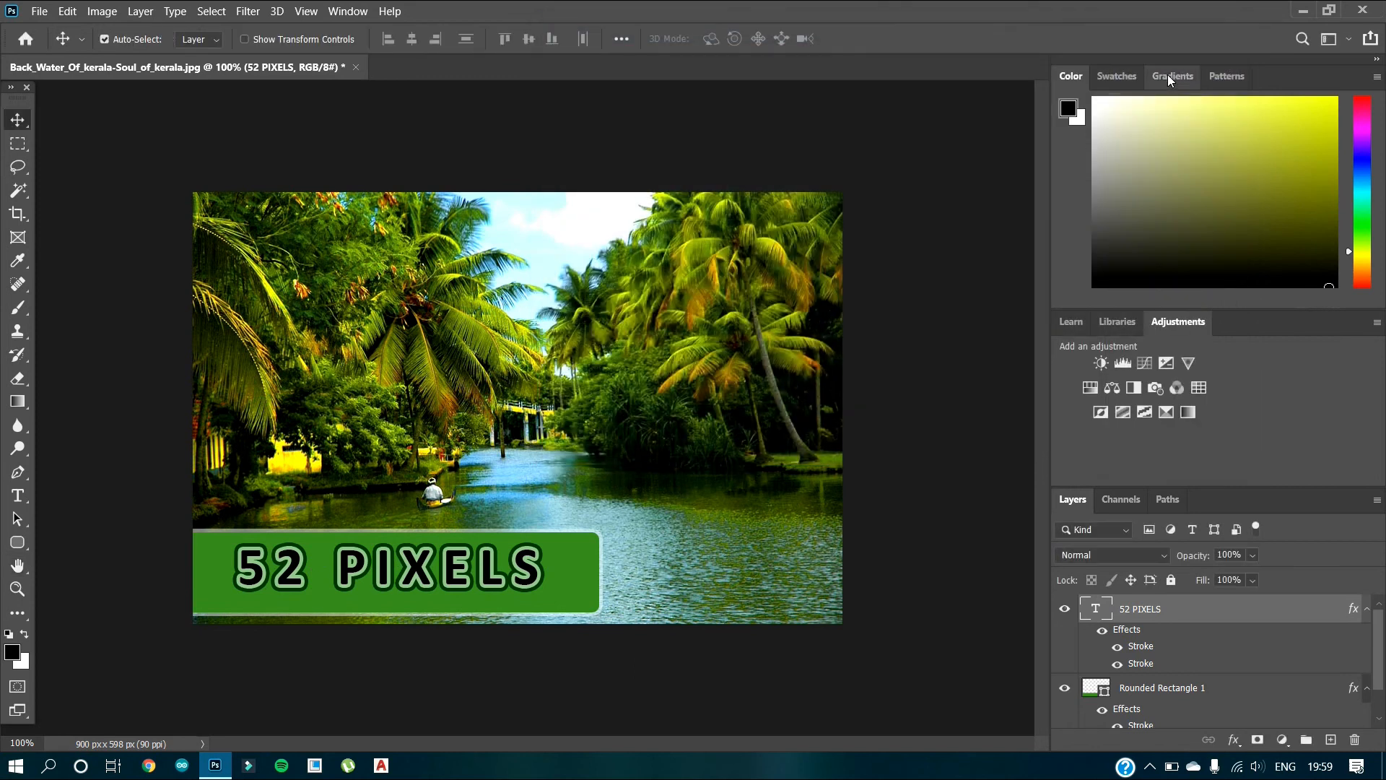